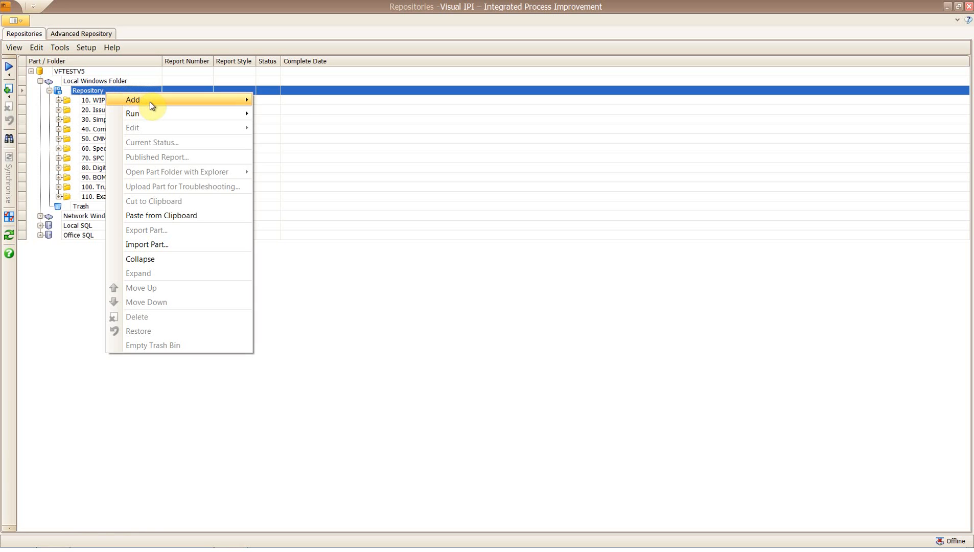
Create a new Repository part using the Woodward Class A PPAP report style.
{"action": "left_click", "coordinate": [278, 100]}
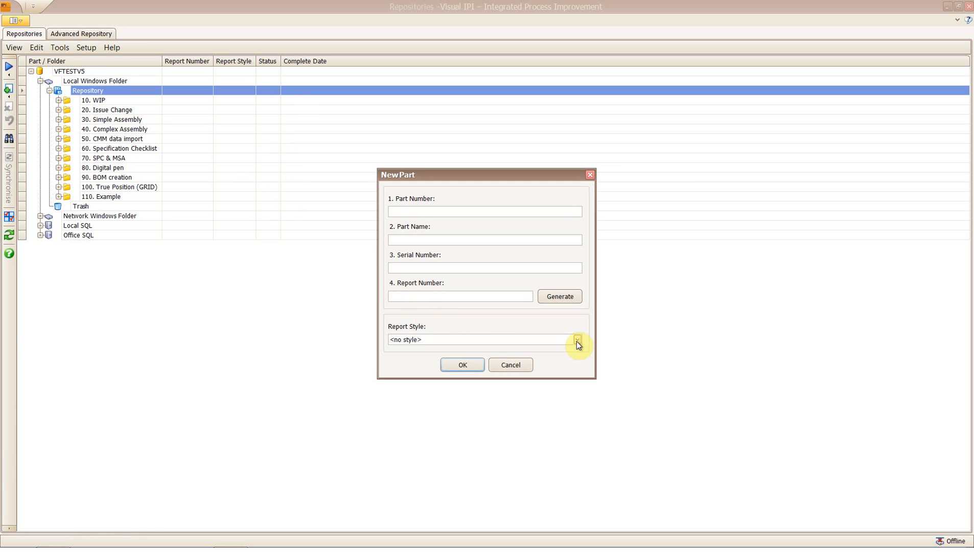
{"action": "left_click", "coordinate": [577, 341]}
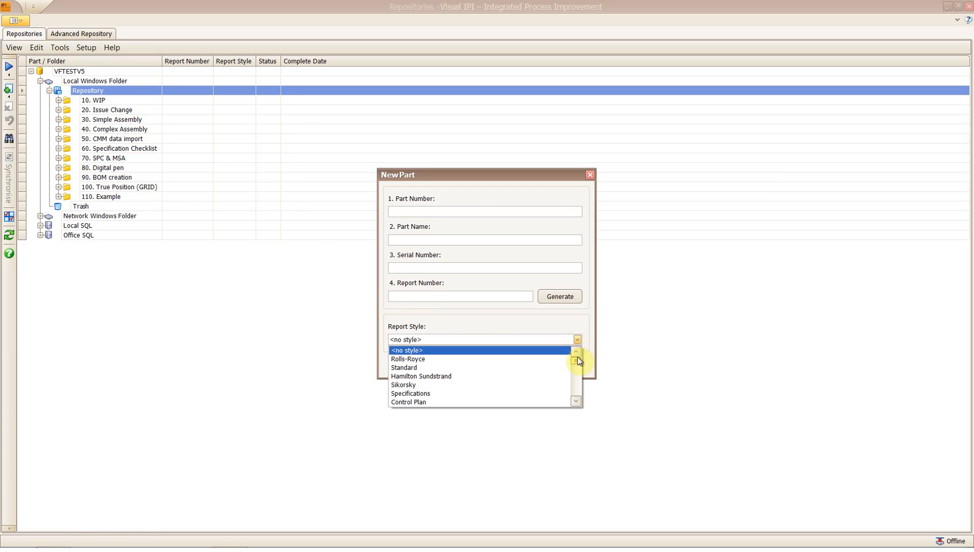
{"action": "left_click_drag", "start_coordinate": [581, 401], "coordinate": [577, 404]}
{"action": "left_click", "coordinate": [533, 367]}
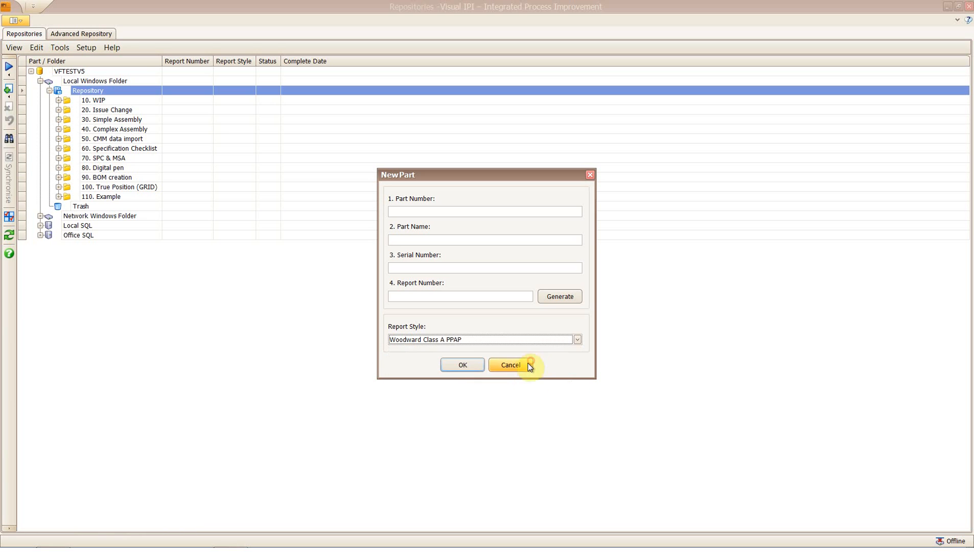
{"action": "left_click", "coordinate": [463, 365]}
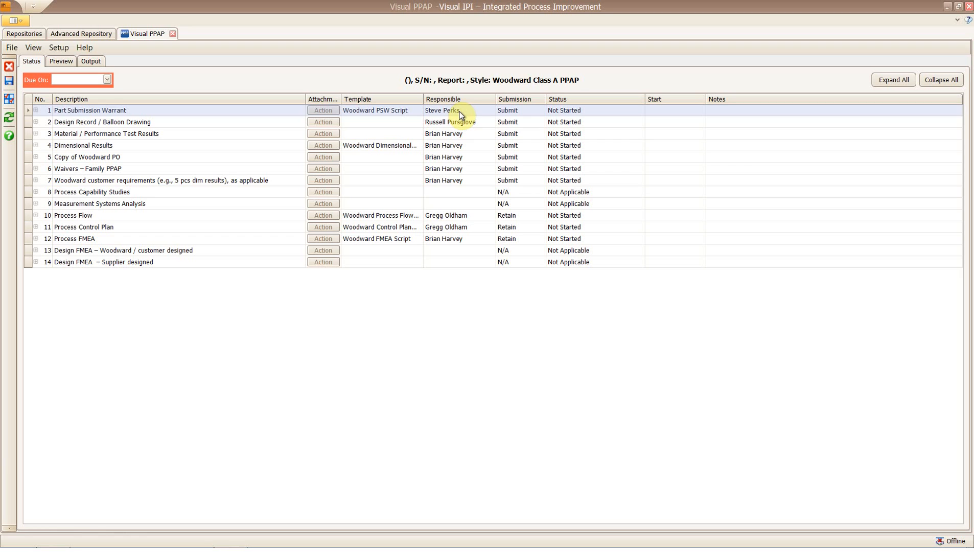
Review Part Submission Warrant's Submit and Not Started options and its notes, leaving them unchanged.
{"action": "left_click", "coordinate": [531, 112]}
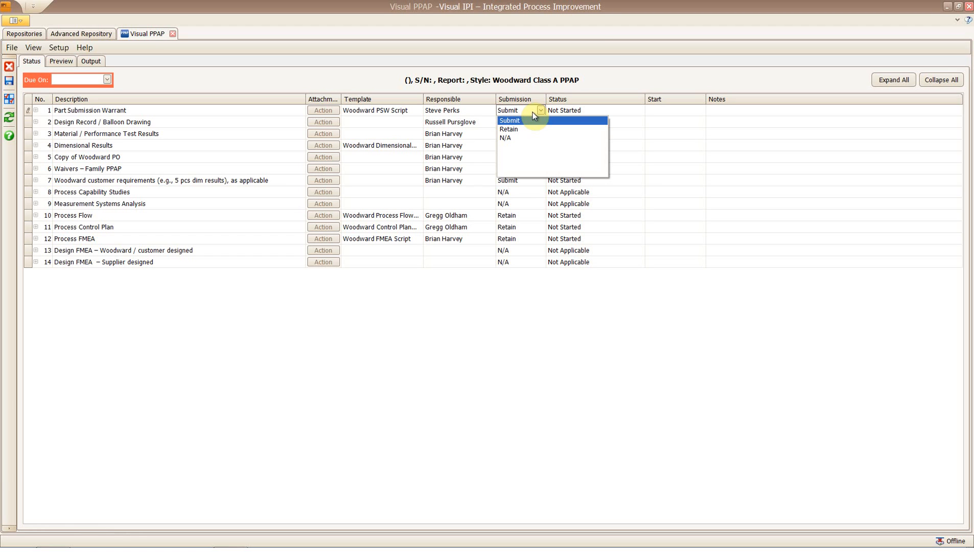
{"action": "left_click", "coordinate": [532, 112]}
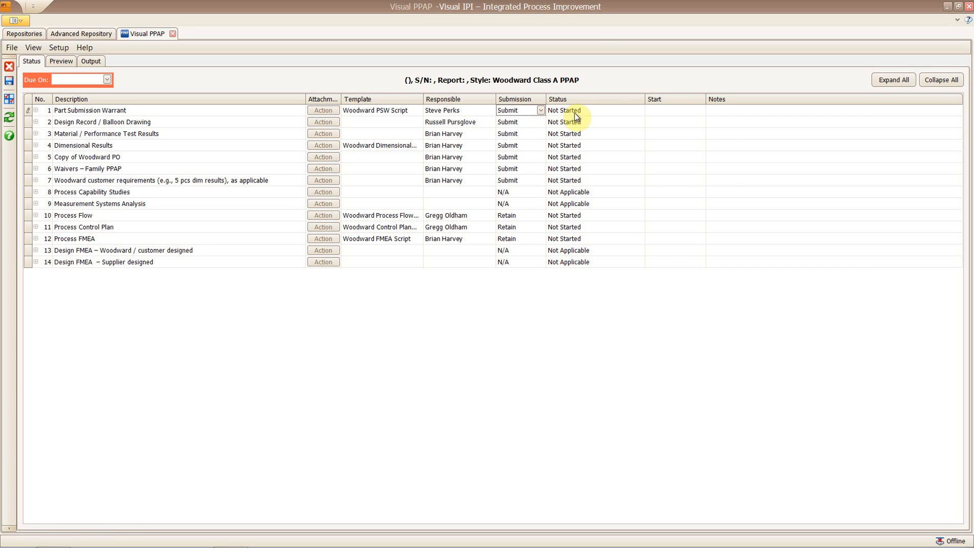
{"action": "left_click", "coordinate": [613, 112]}
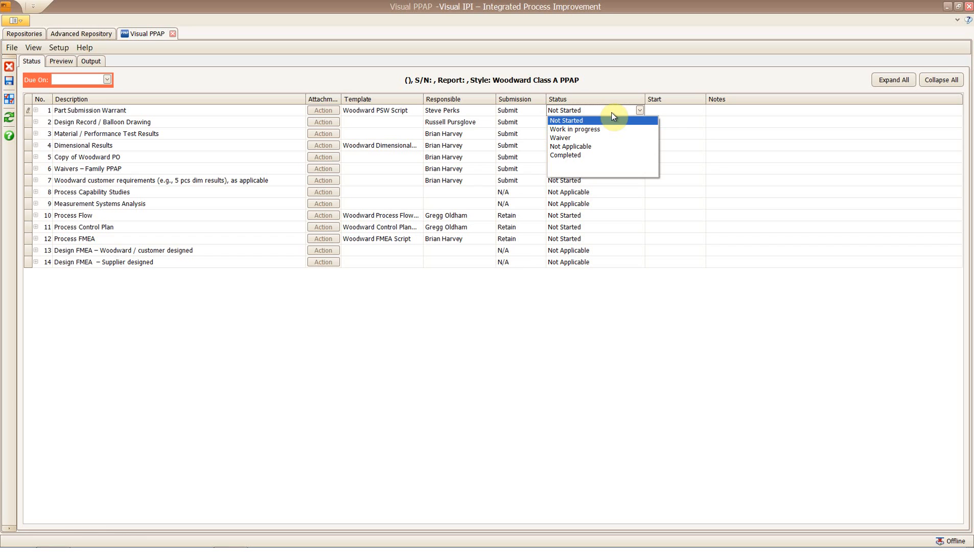
{"action": "left_click", "coordinate": [612, 112]}
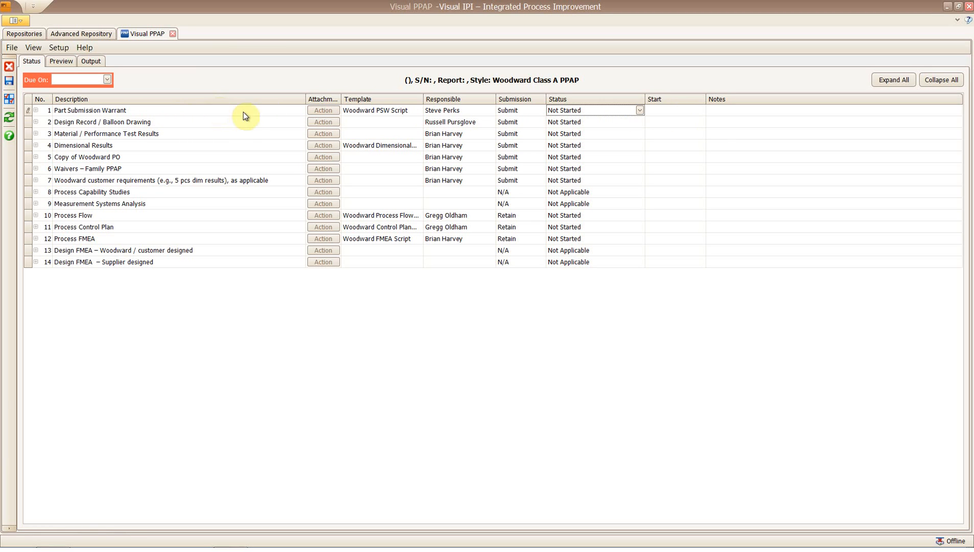
{"action": "left_click", "coordinate": [806, 115]}
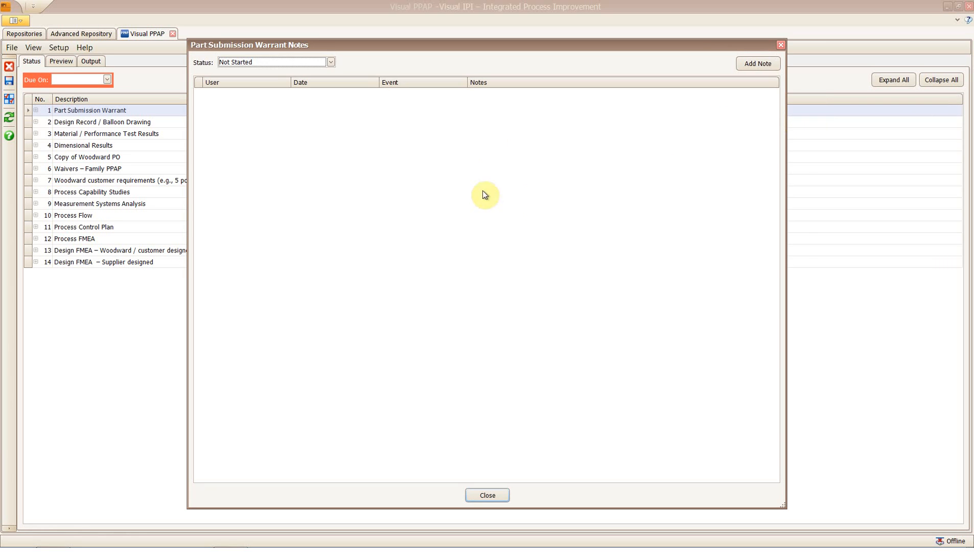
{"action": "left_click", "coordinate": [781, 46]}
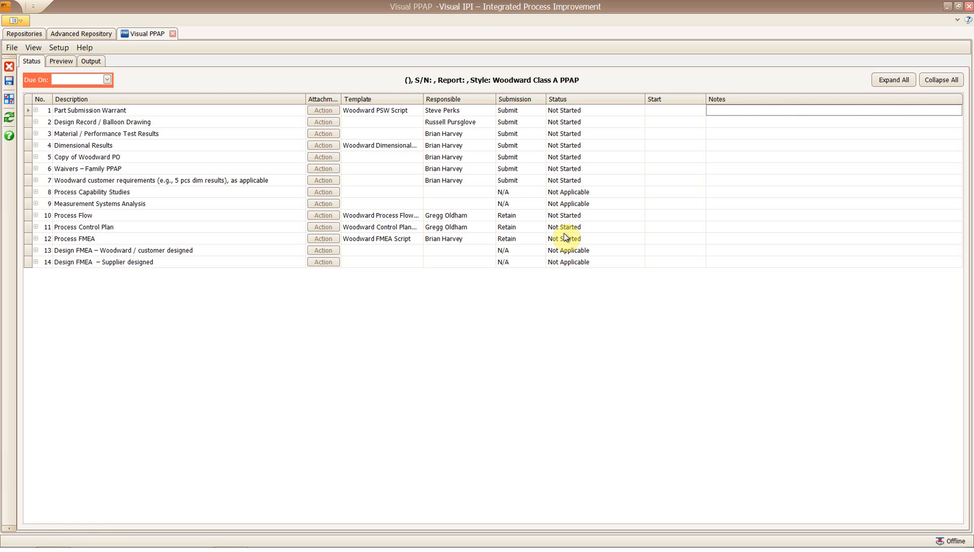
Set the due date to 30 November 2012, save, and start the Part Submission Warrant element.
{"action": "left_click", "coordinate": [107, 79]}
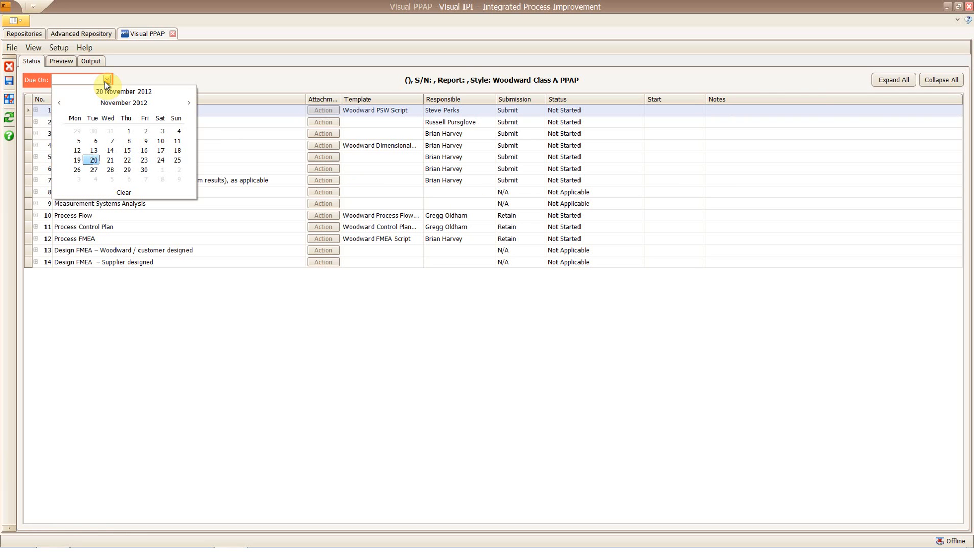
{"action": "left_click", "coordinate": [148, 179]}
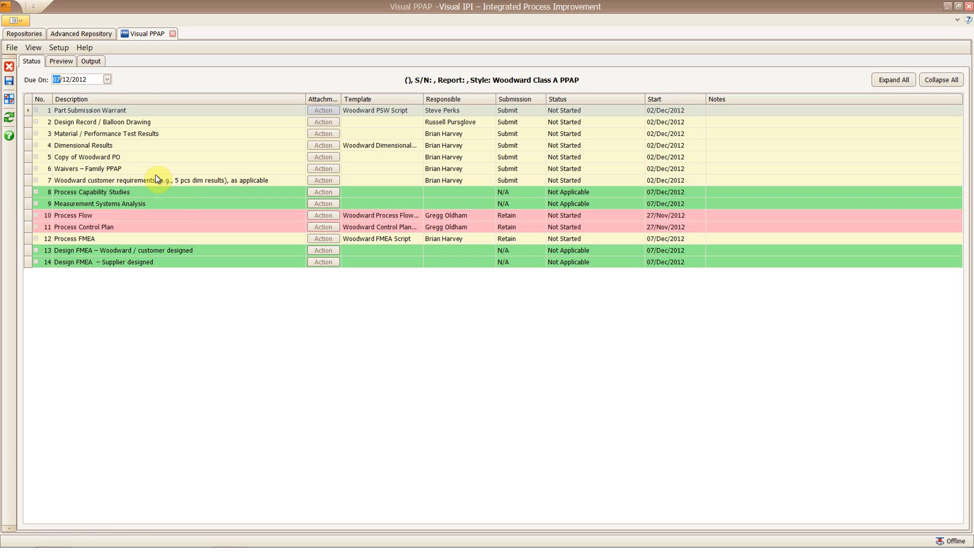
{"action": "left_click", "coordinate": [107, 79]}
{"action": "left_click", "coordinate": [142, 133]}
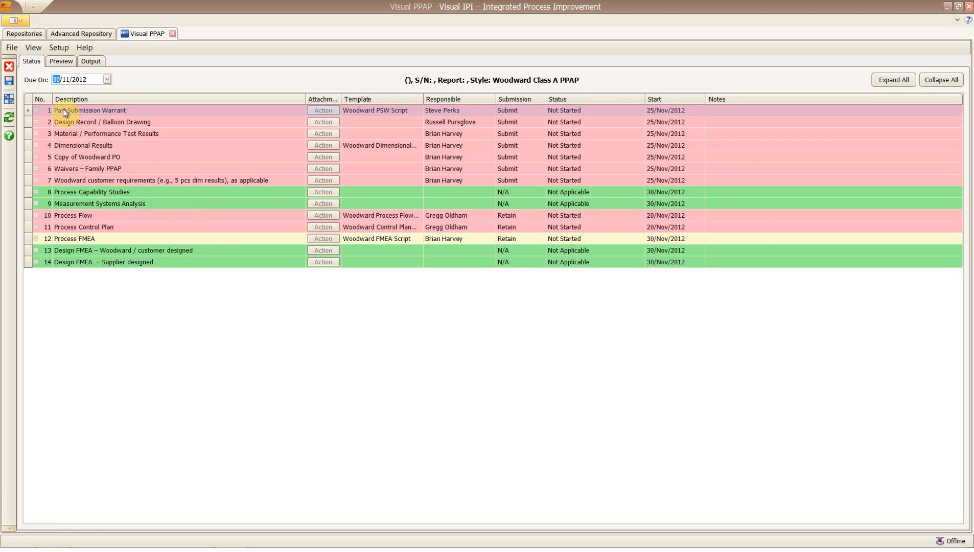
{"action": "left_click", "coordinate": [13, 81]}
{"action": "left_click", "coordinate": [323, 110]}
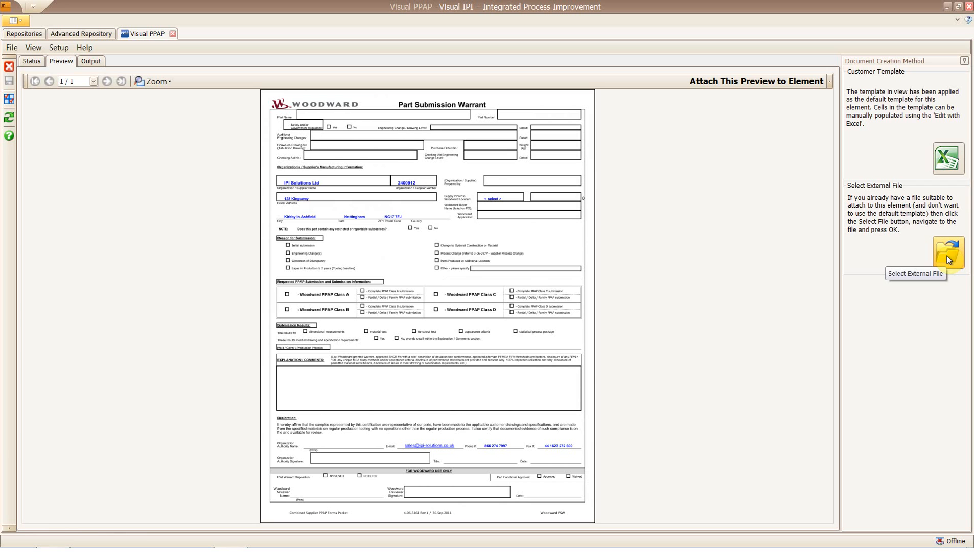
Open the Part Submission Warrant template in Excel with Edit with Excel.
{"action": "left_click", "coordinate": [948, 158]}
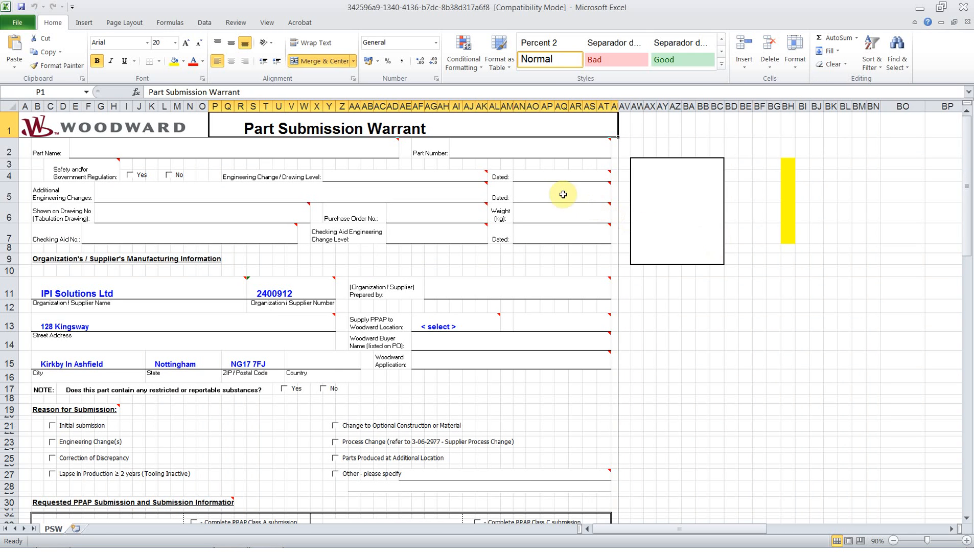
Enter the preparer's name in Prepared by and save the workbook past the compatibility warning.
{"action": "left_click", "coordinate": [564, 286]}
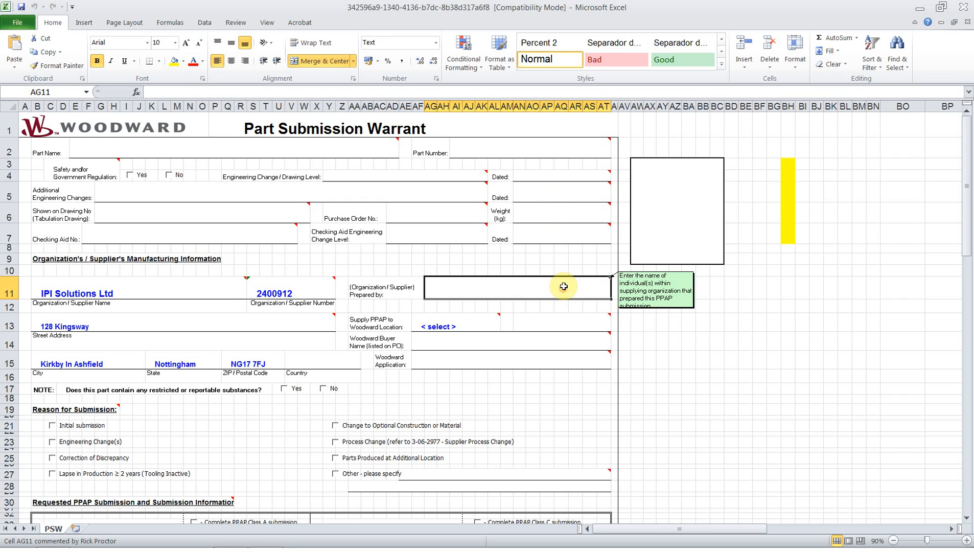
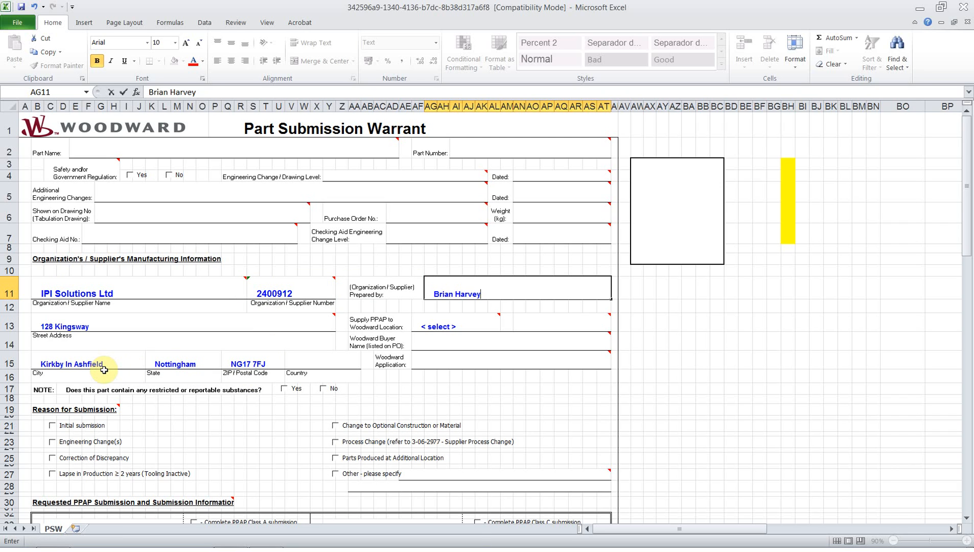
{"action": "mouse_move", "coordinate": [509, 151]}
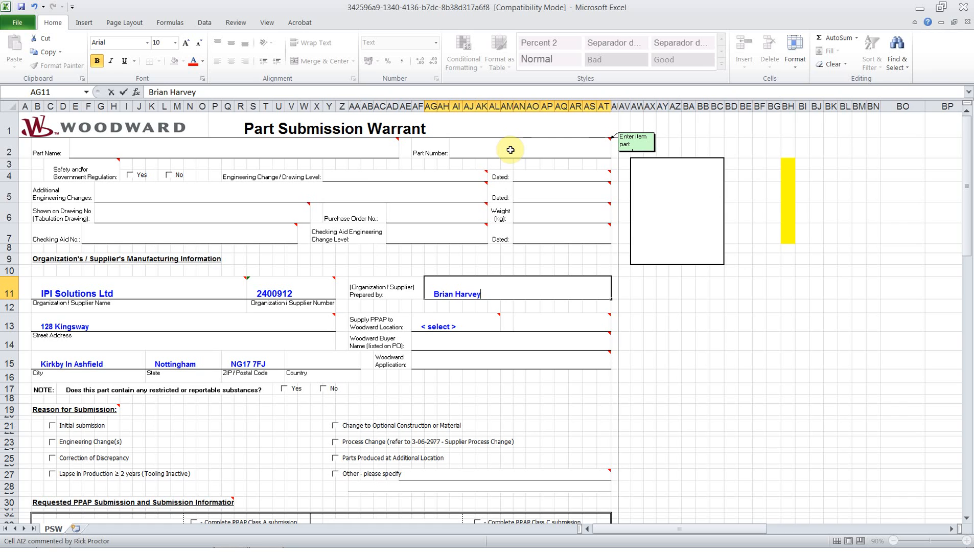
{"action": "left_click", "coordinate": [21, 6]}
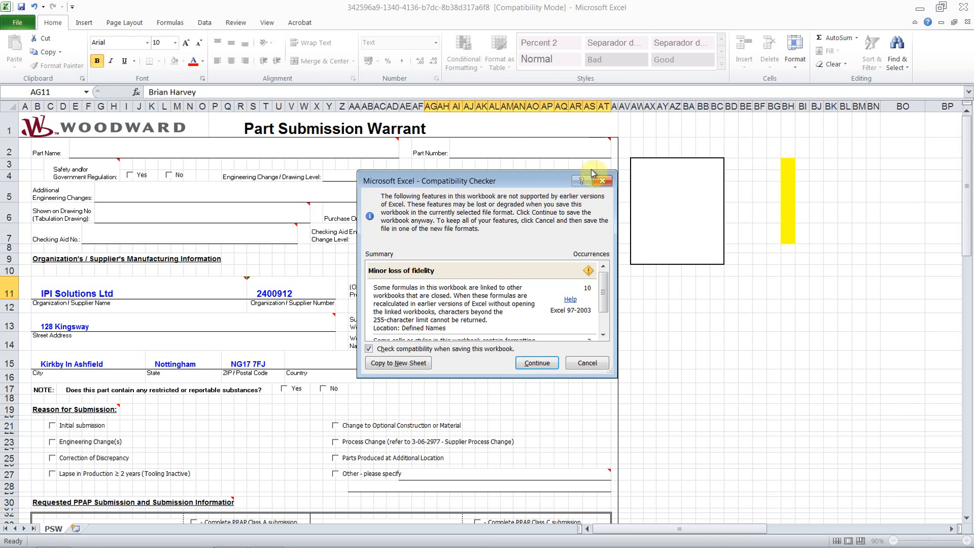
{"action": "left_click", "coordinate": [537, 362]}
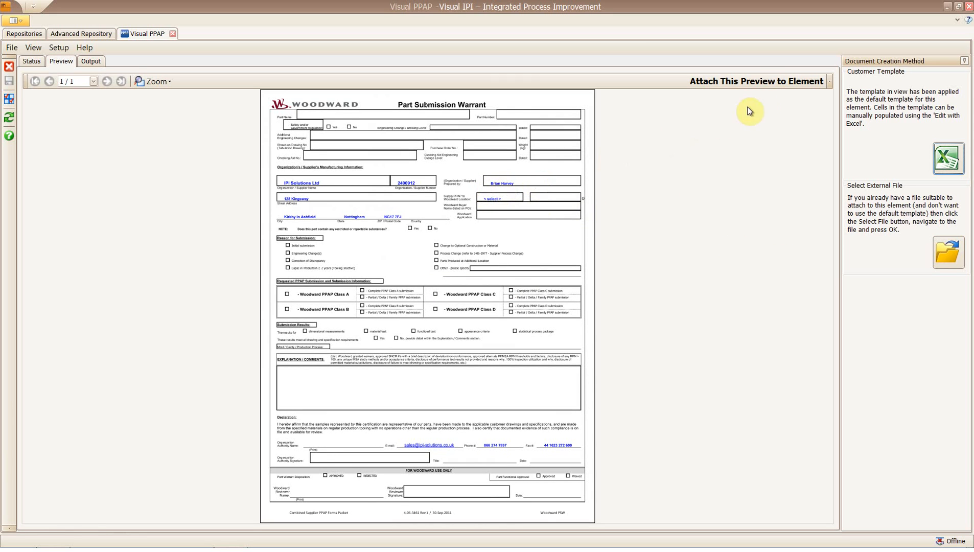
Attach the preview to Part Submission Warrant and view the attached Woodward PSW Script.
{"action": "left_click", "coordinate": [770, 80]}
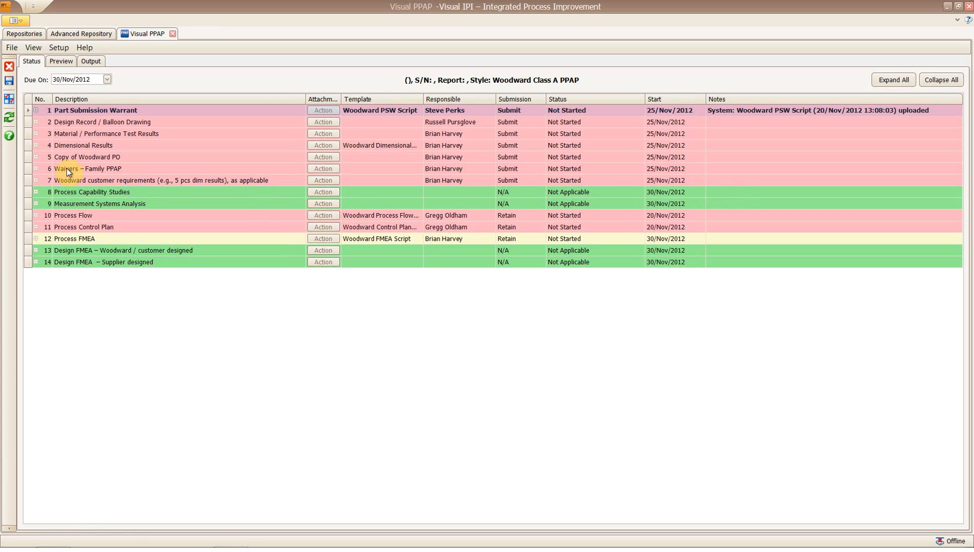
{"action": "left_click", "coordinate": [35, 109]}
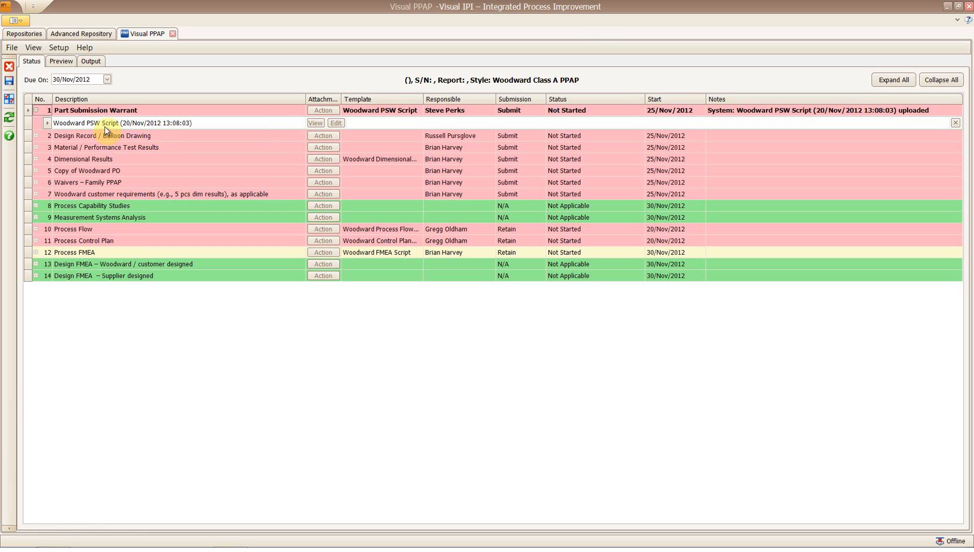
{"action": "left_click", "coordinate": [313, 123]}
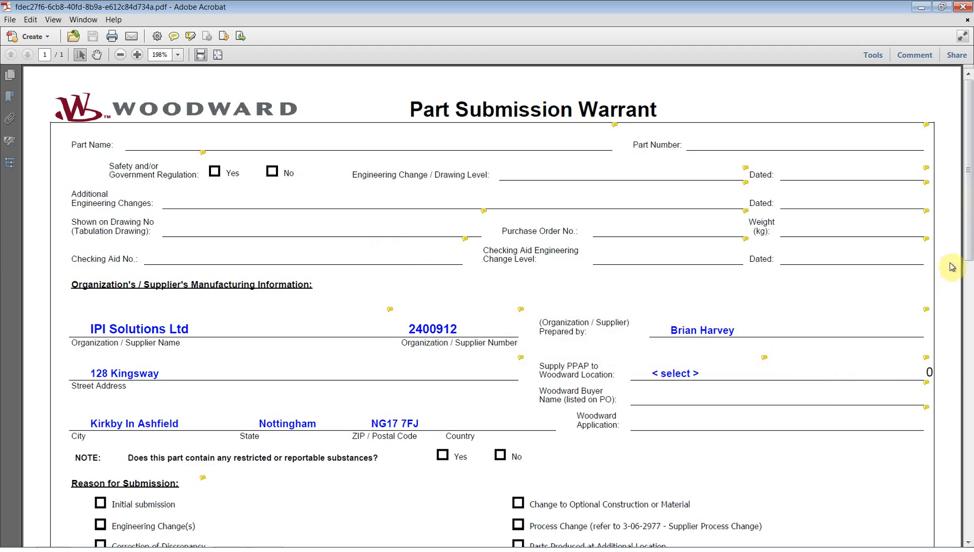
Scroll through the Woodward PSW Script PDF, then close Acrobat.
{"action": "left_click_drag", "start_coordinate": [971, 157], "coordinate": [967, 109]}
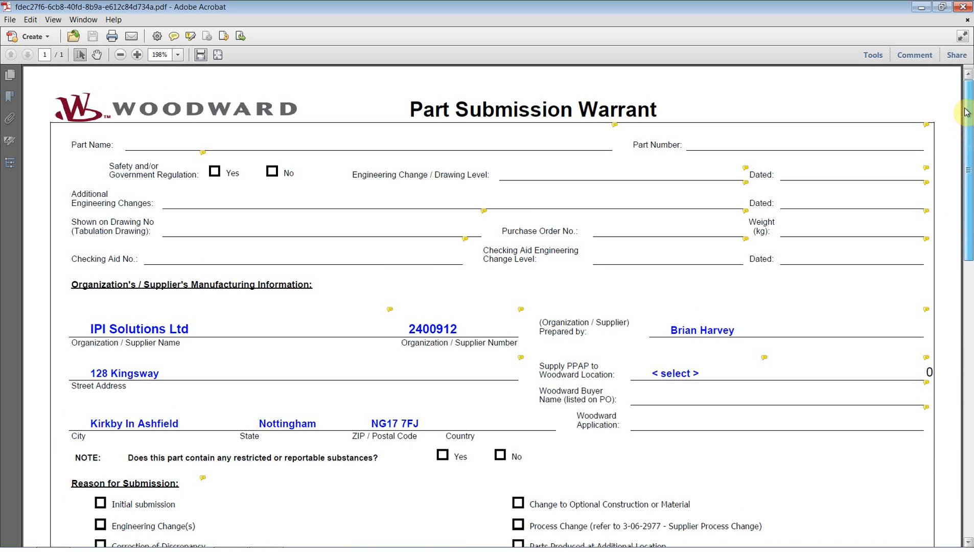
{"action": "left_click", "coordinate": [963, 6]}
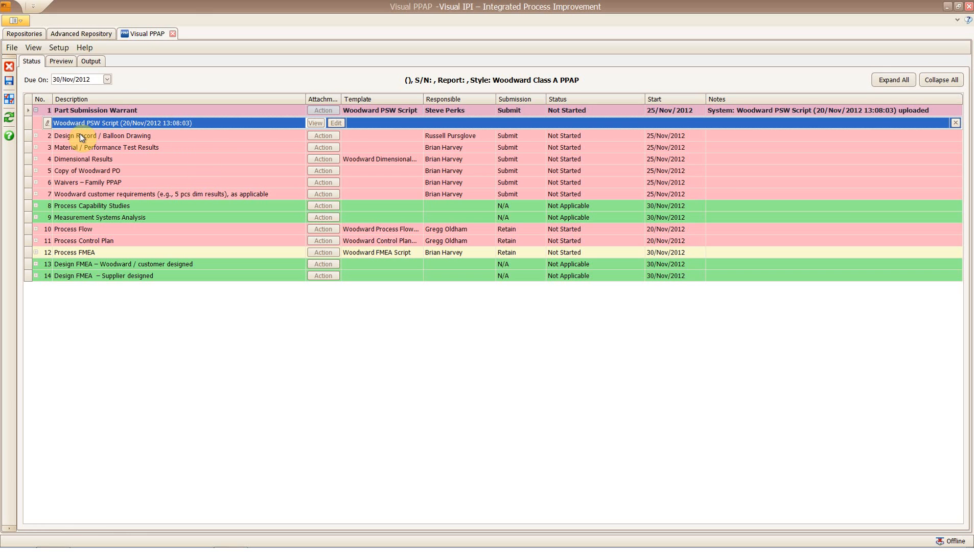
Mark Part Submission Warrant Work in progress and launch Visual ABC for Design Record / Balloon Drawing.
{"action": "left_click", "coordinate": [637, 110]}
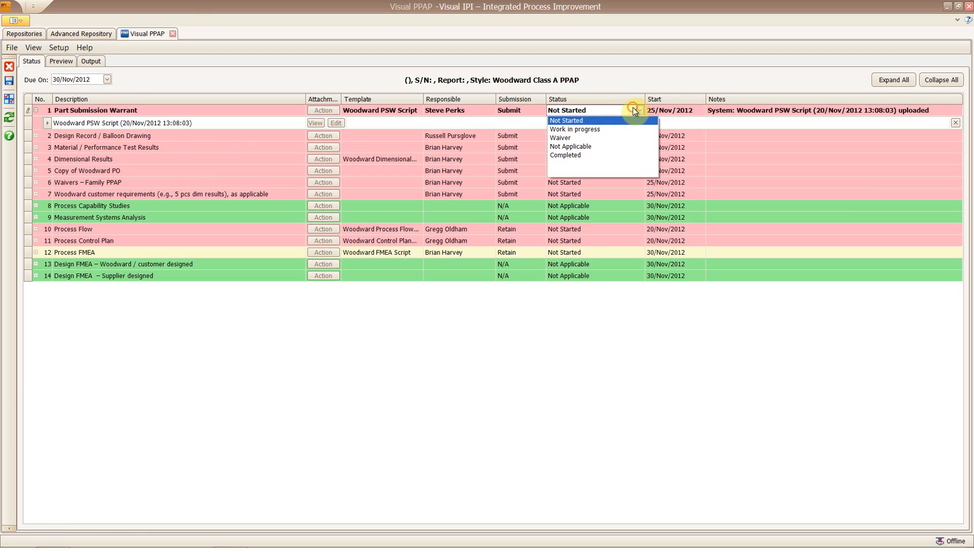
{"action": "left_click", "coordinate": [621, 127]}
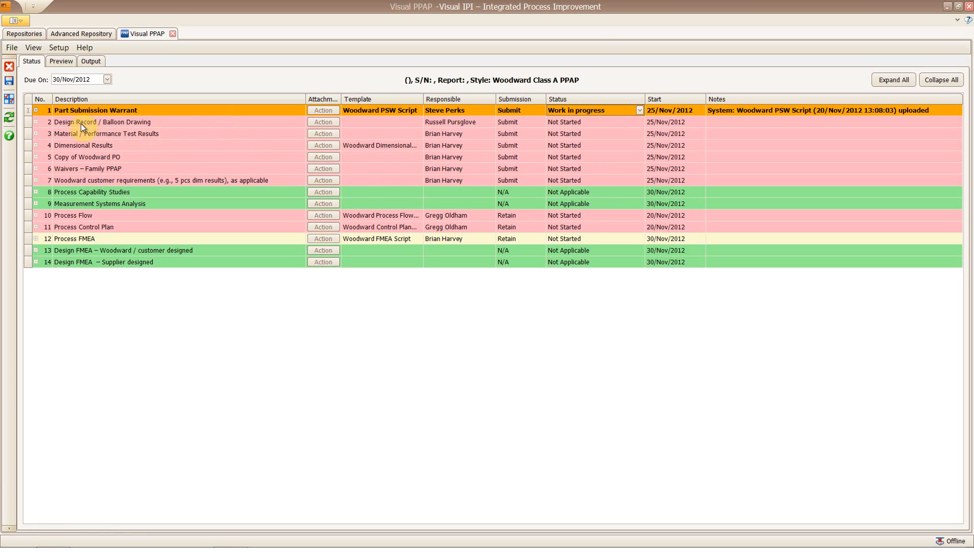
{"action": "left_click", "coordinate": [325, 125]}
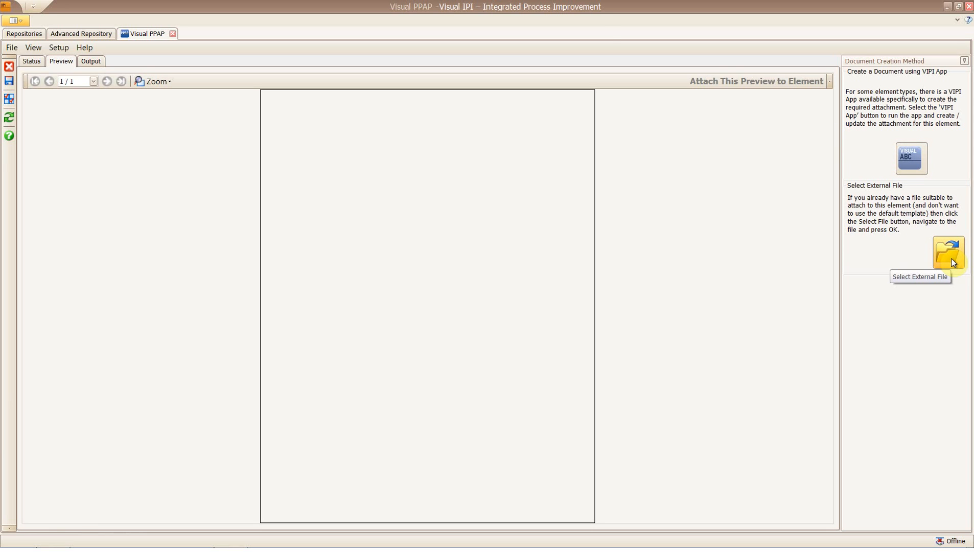
{"action": "left_click", "coordinate": [915, 163]}
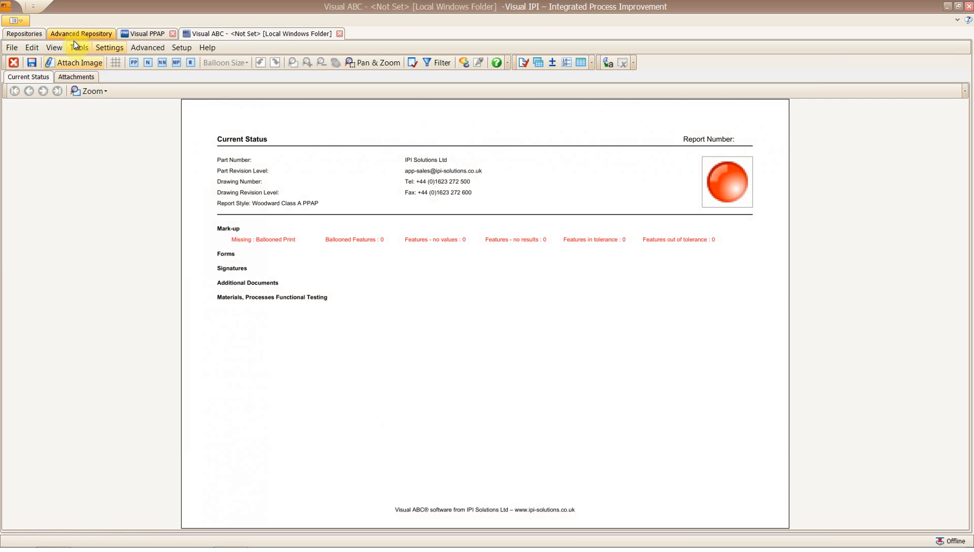
Attach drawing OCR12333 iss B and set numeric balloons at size 5 for this drawing.
{"action": "left_click", "coordinate": [84, 63]}
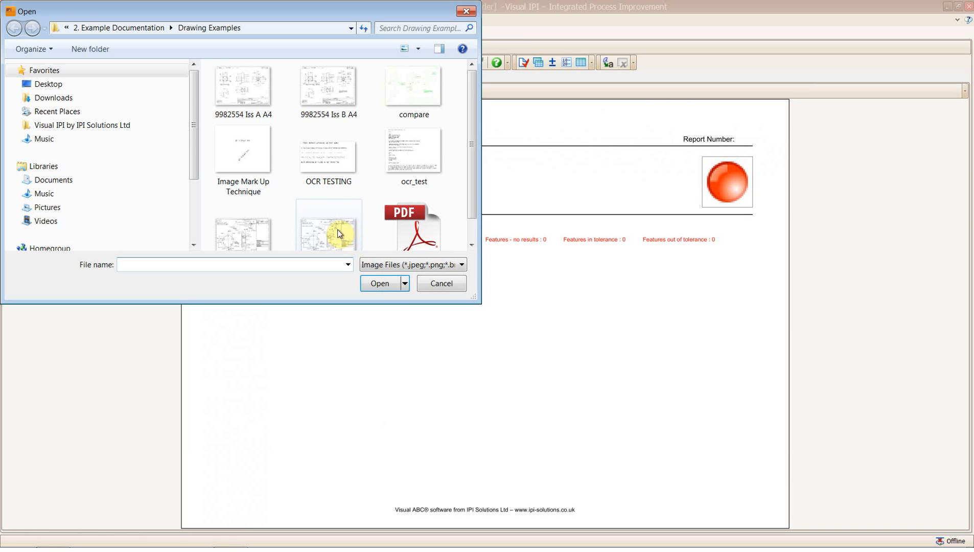
{"action": "left_click", "coordinate": [337, 232]}
{"action": "left_click", "coordinate": [380, 285]}
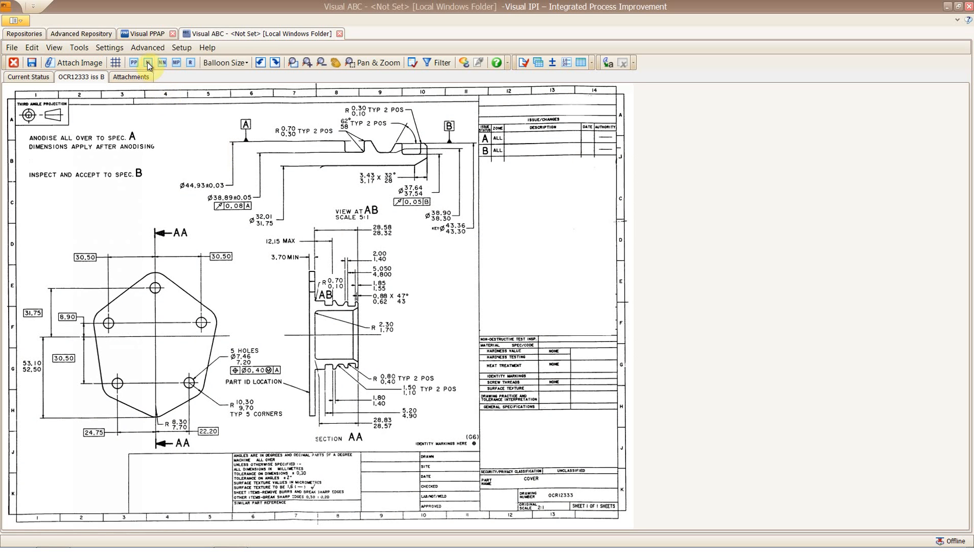
{"action": "left_click", "coordinate": [147, 63]}
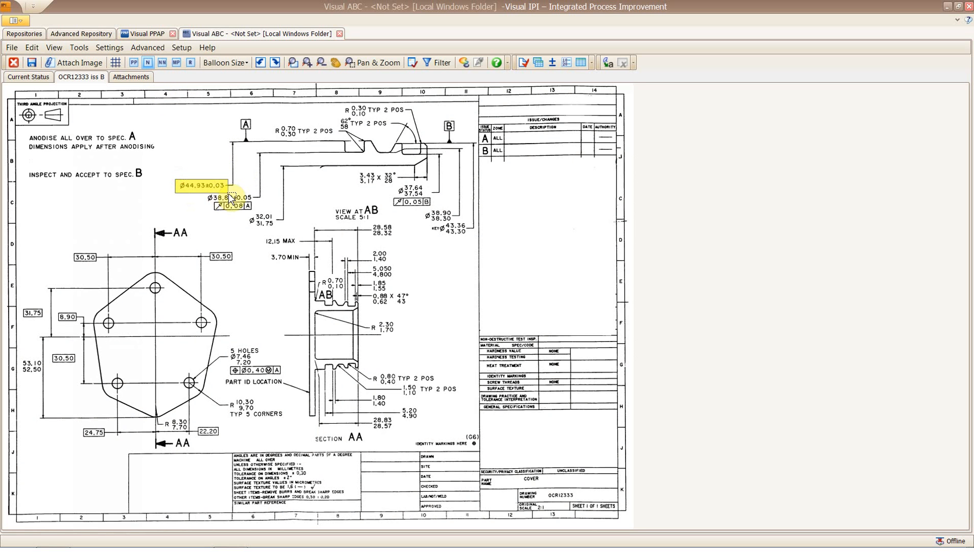
{"action": "left_click", "coordinate": [232, 61]}
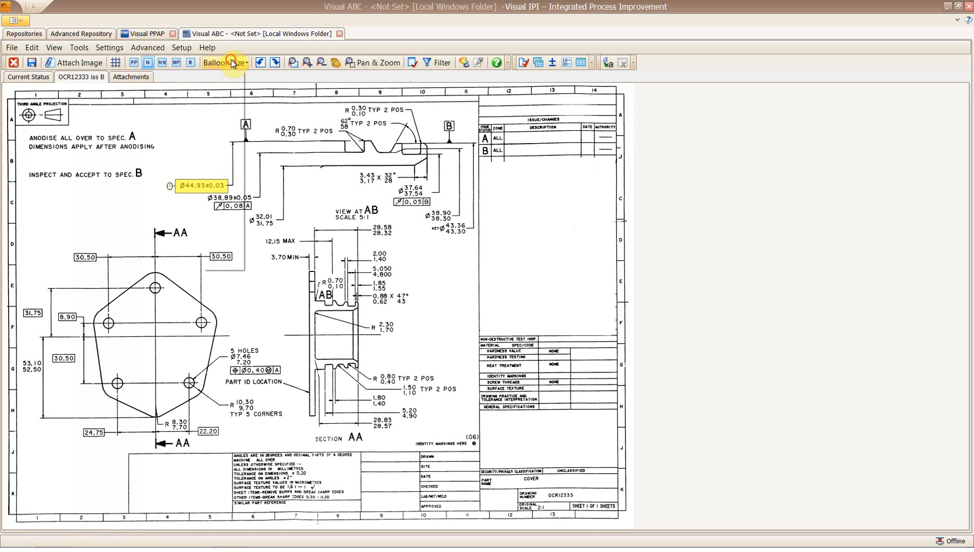
{"action": "mouse_move", "coordinate": [225, 134]}
{"action": "left_click", "coordinate": [266, 135]}
Balloon the Ø44,93, Ø38,89 and 0,08 A callouts, save, and box the title block as part properties.
{"action": "left_click", "coordinate": [154, 187]}
{"action": "left_click_drag", "start_coordinate": [256, 203], "coordinate": [280, 230]}
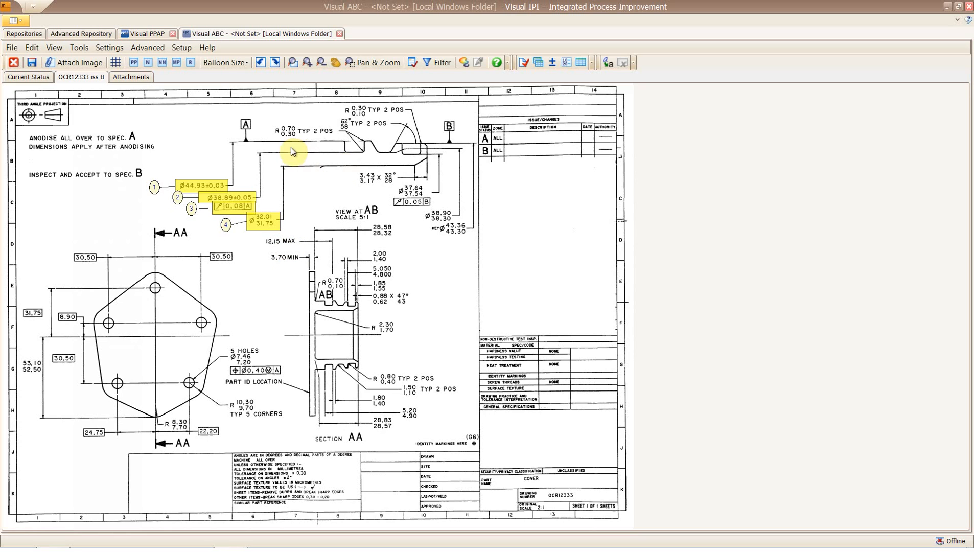
{"action": "left_click", "coordinate": [32, 63]}
{"action": "left_click", "coordinate": [134, 62]}
{"action": "left_click_drag", "start_coordinate": [481, 467], "coordinate": [624, 515]}
Fill Part Number OCR12333 and Part Name COVER by OCR from the title block.
{"action": "left_click_drag", "start_coordinate": [456, 508], "coordinate": [538, 437]}
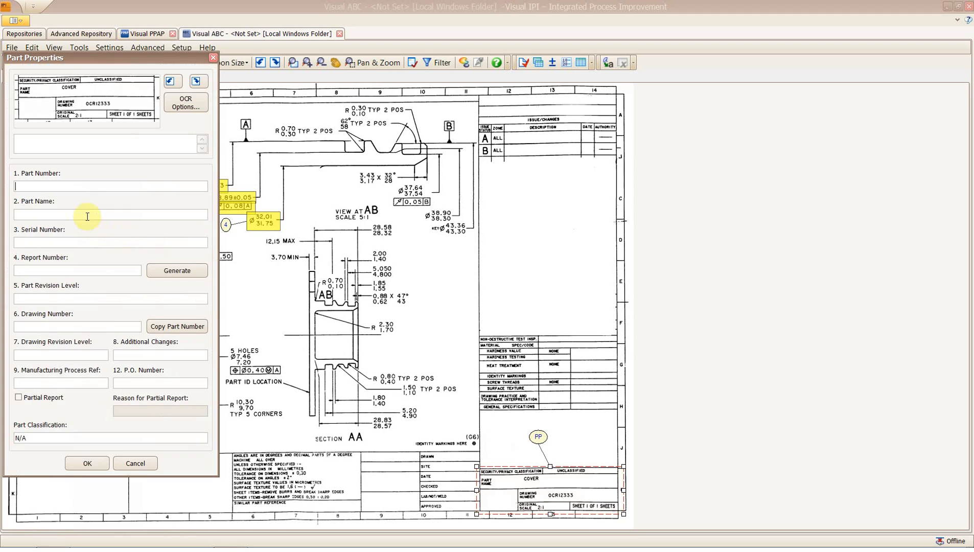
{"action": "left_click_drag", "start_coordinate": [82, 100], "coordinate": [120, 108]}
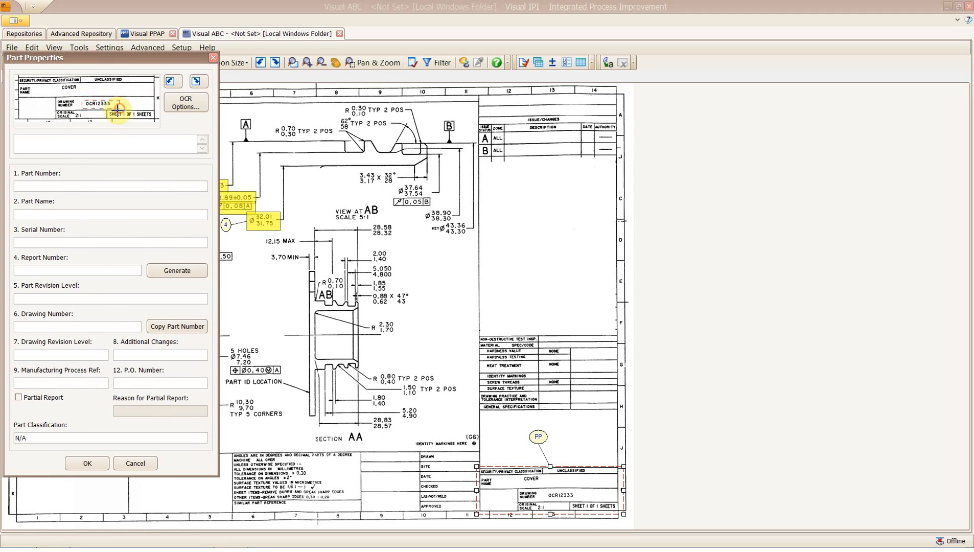
{"action": "left_click", "coordinate": [32, 139]}
{"action": "key", "text": "BackSpace"}
{"action": "type", "text": "12333"}
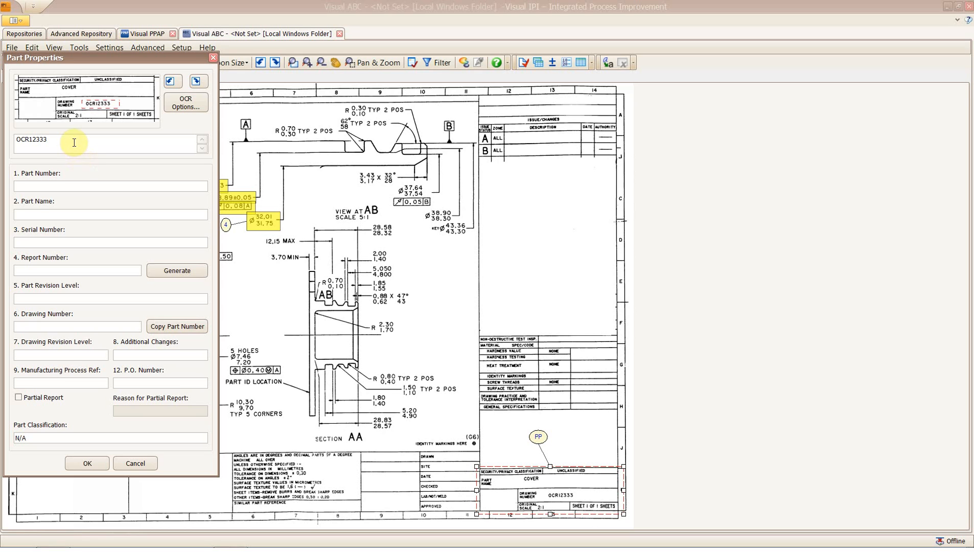
{"action": "left_click", "coordinate": [75, 186]}
{"action": "left_click_drag", "start_coordinate": [56, 86], "coordinate": [76, 90]}
{"action": "left_click", "coordinate": [70, 214]}
{"action": "double_click", "coordinate": [105, 94]}
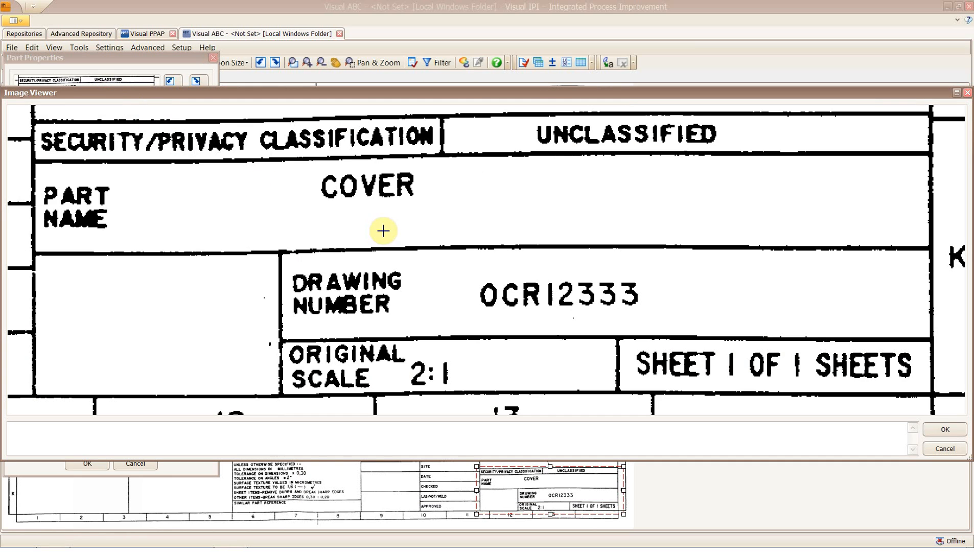
{"action": "left_click_drag", "start_coordinate": [43, 180], "coordinate": [128, 232]}
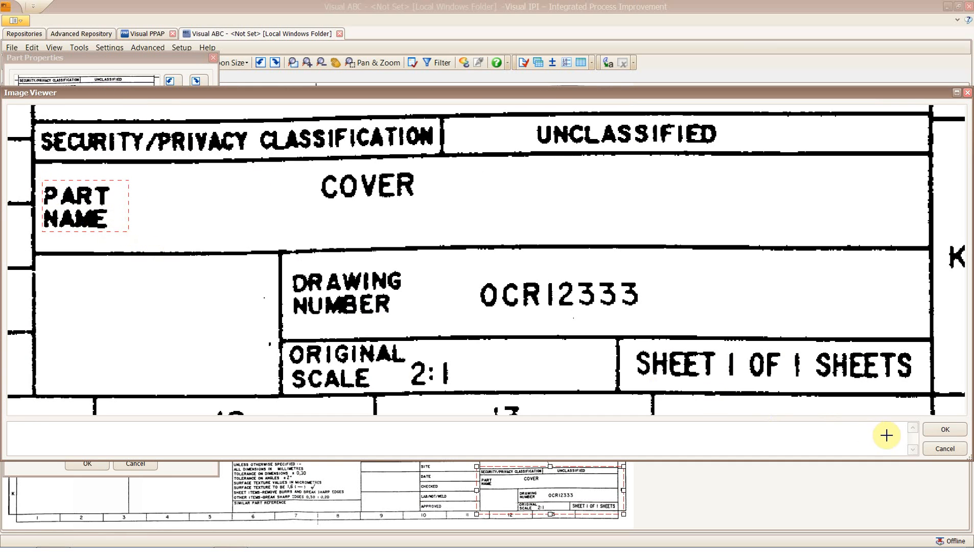
{"action": "left_click", "coordinate": [945, 429]}
Generate the report number, set part and drawing revision B, reference 765432 and the P.O. number.
{"action": "left_click", "coordinate": [56, 241]}
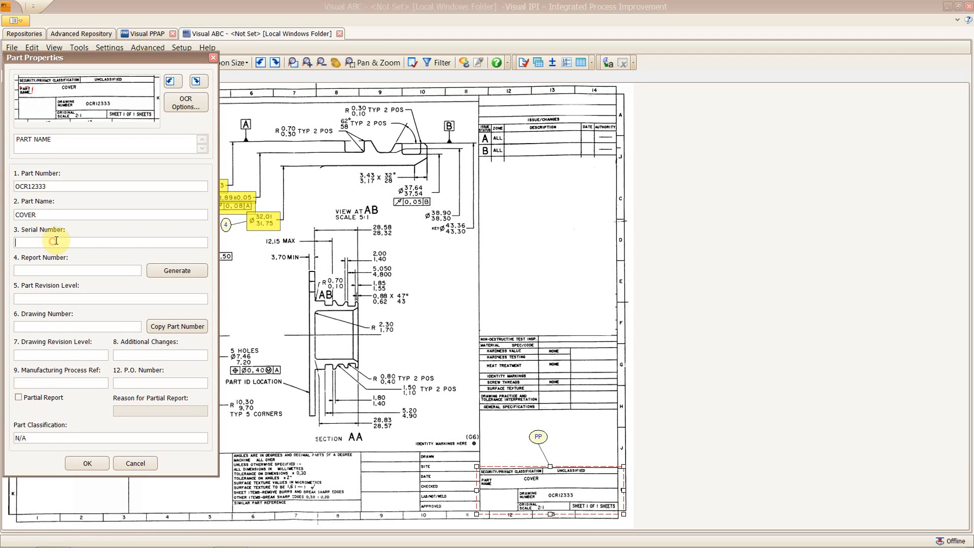
{"action": "type", "text": "n"}
{"action": "left_click", "coordinate": [174, 269]}
{"action": "left_click", "coordinate": [109, 299]}
{"action": "type", "text": "B"}
{"action": "left_click", "coordinate": [161, 326]}
{"action": "left_click", "coordinate": [72, 355]}
{"action": "type", "text": "B"}
{"action": "left_click", "coordinate": [145, 358]}
{"action": "type", "text": "n/a"}
{"action": "type", "text": "765432"}
{"action": "left_click", "coordinate": [156, 384]}
{"action": "type", "text": "23456789"}
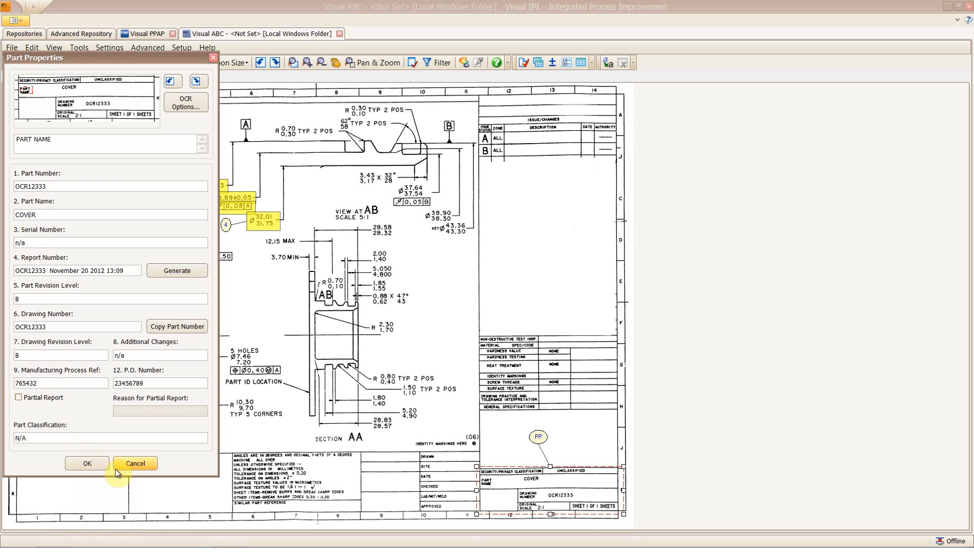
{"action": "left_click", "coordinate": [105, 464]}
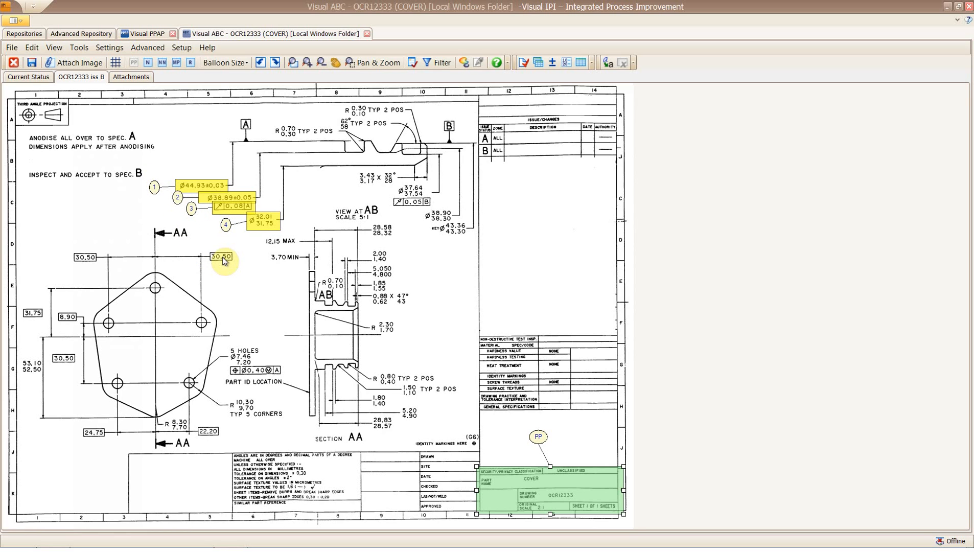
Save the part and start Add To PPAP with all items deselected.
{"action": "left_click", "coordinate": [32, 62]}
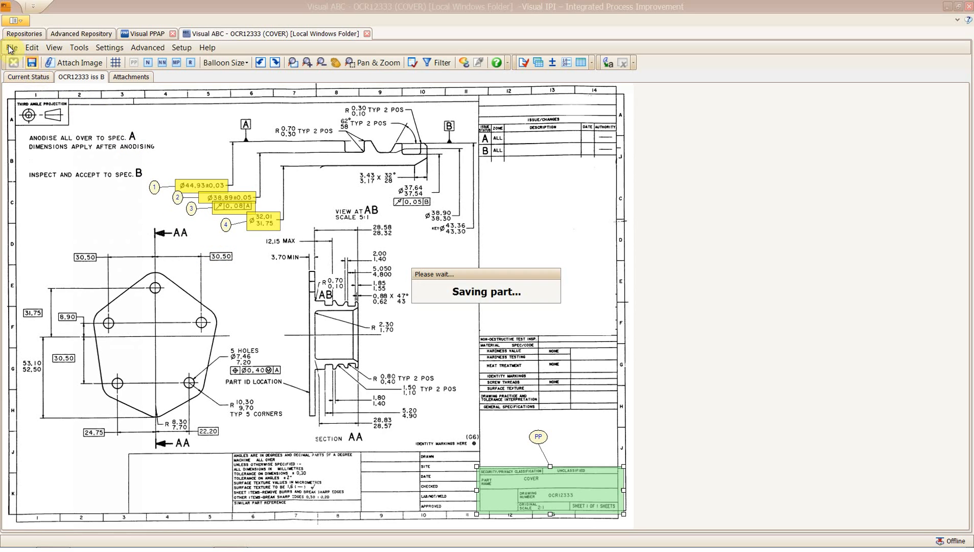
{"action": "left_click", "coordinate": [13, 48]}
{"action": "left_click", "coordinate": [38, 63]}
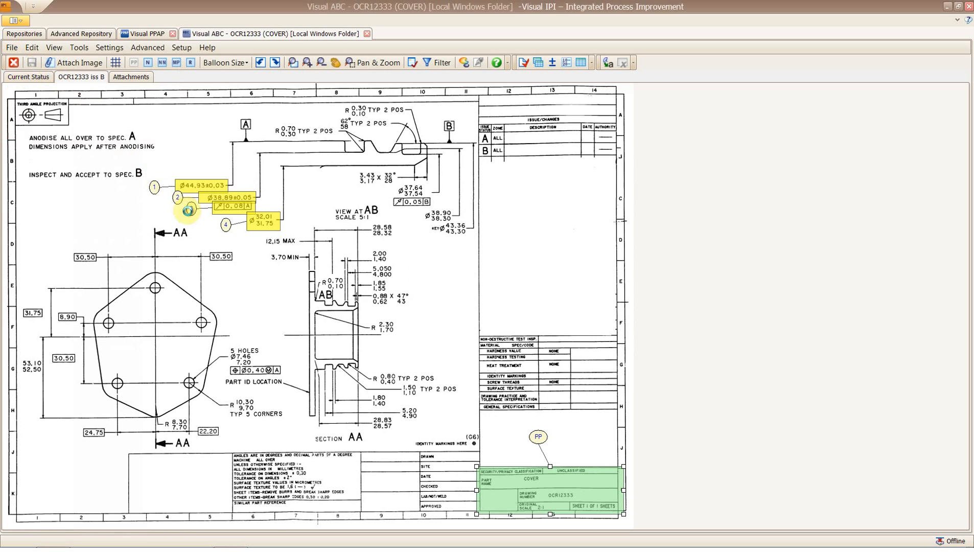
{"action": "left_click", "coordinate": [665, 115]}
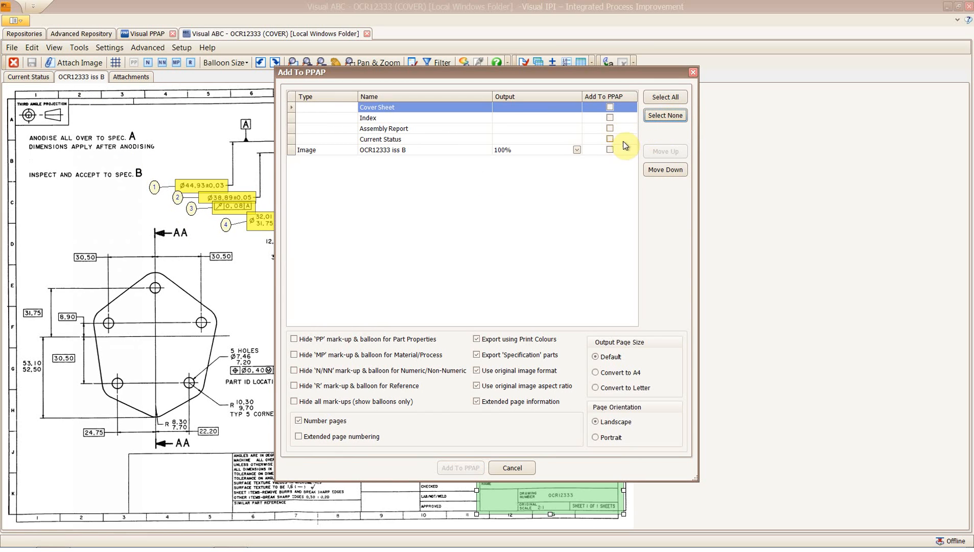
Send only the OCR12333 iss B image to Visual PPAP and attach it to the element.
{"action": "left_click", "coordinate": [613, 150]}
{"action": "left_click", "coordinate": [610, 149]}
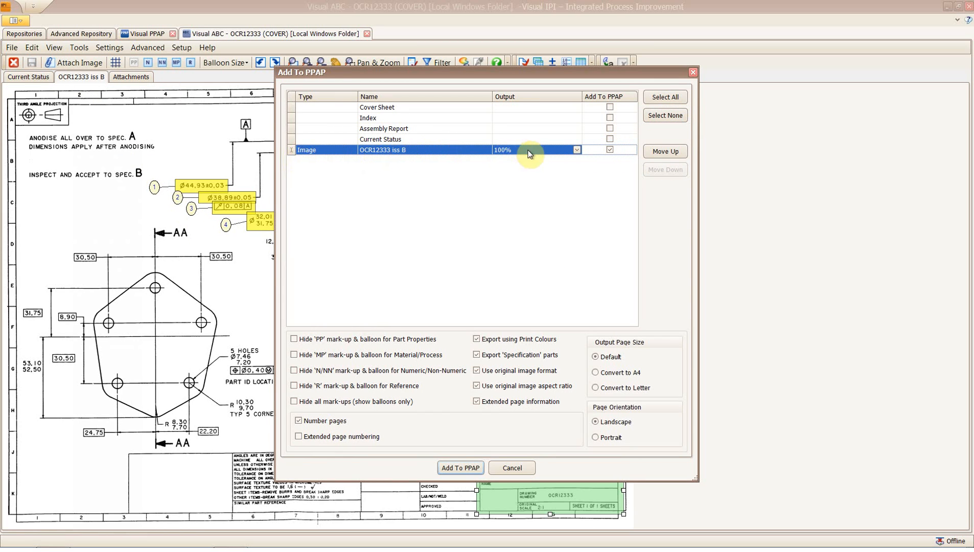
{"action": "left_click", "coordinate": [460, 468]}
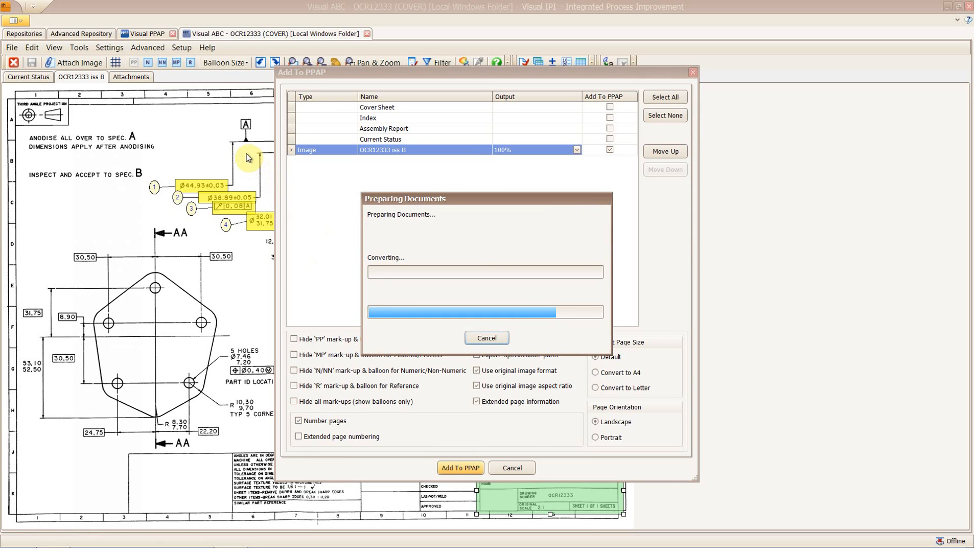
{"action": "left_click", "coordinate": [150, 34]}
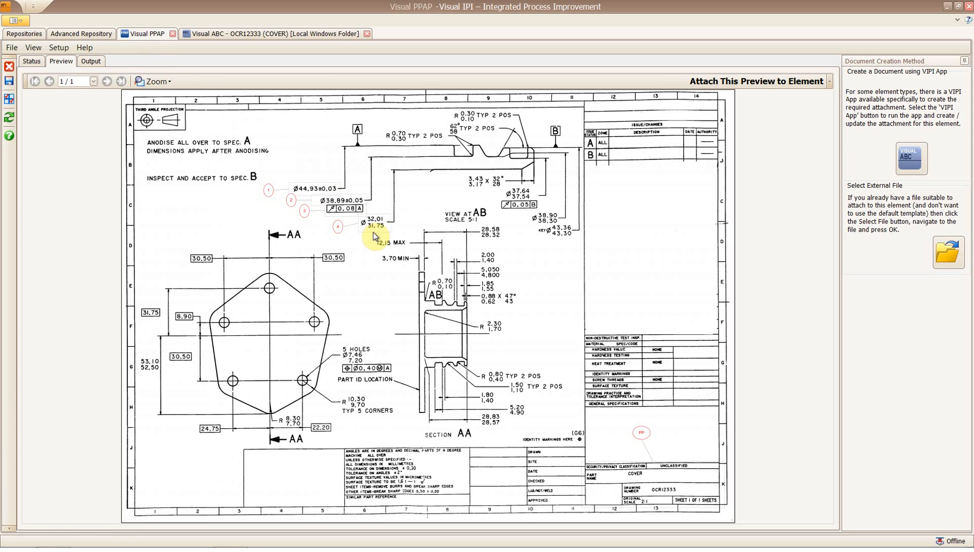
{"action": "left_click", "coordinate": [764, 82]}
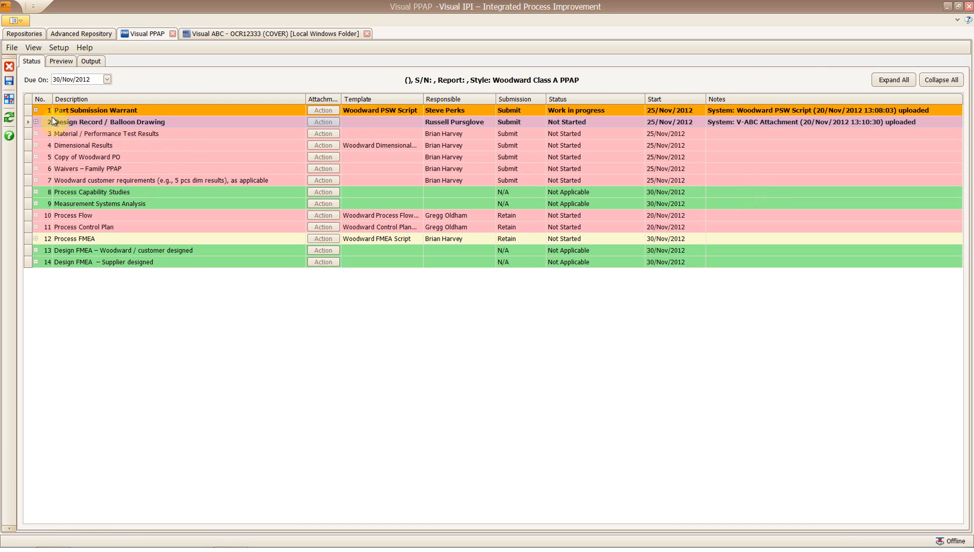
Review the Design Record's attached drawing PDF, then close it and the Visual ABC drawing.
{"action": "left_click", "coordinate": [36, 121]}
{"action": "left_click", "coordinate": [315, 135]}
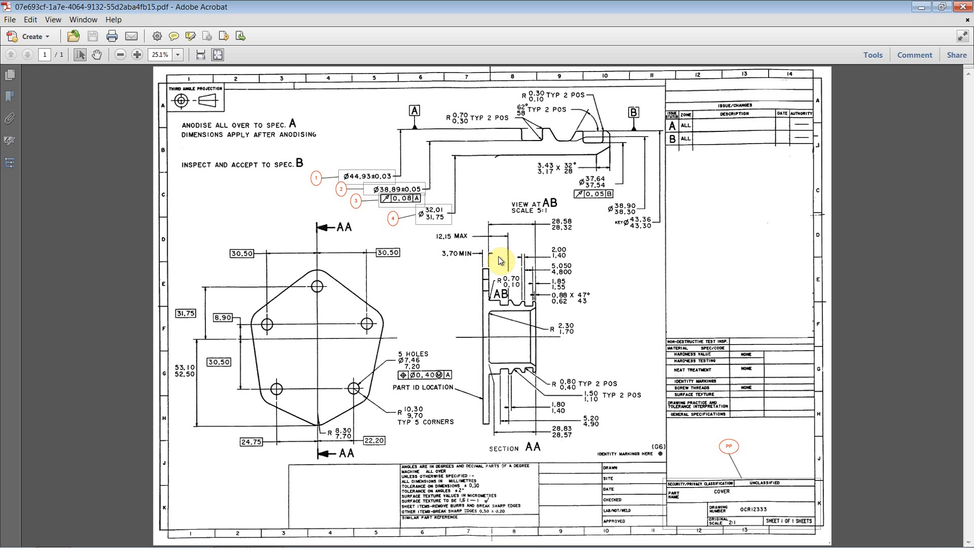
{"action": "left_click", "coordinate": [963, 7]}
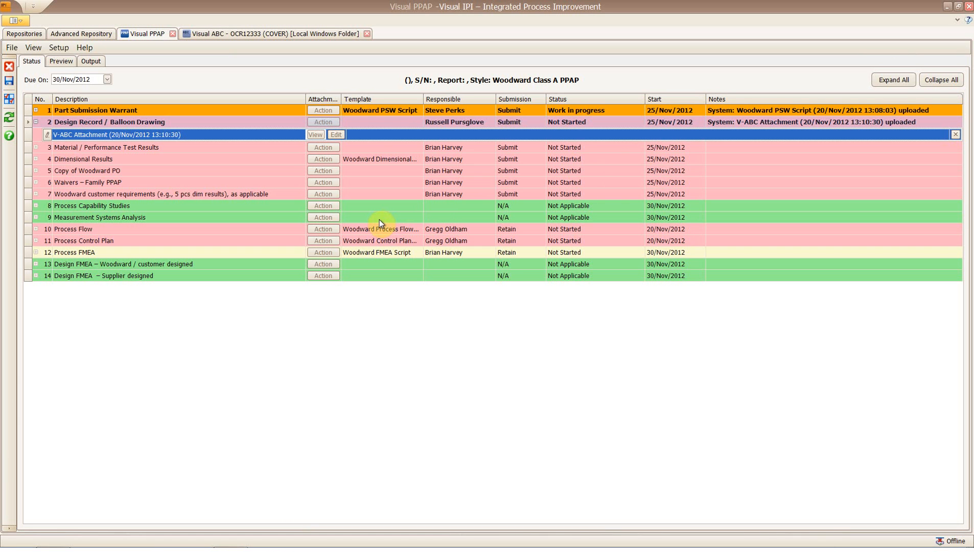
{"action": "left_click", "coordinate": [319, 34]}
{"action": "left_click", "coordinate": [367, 34]}
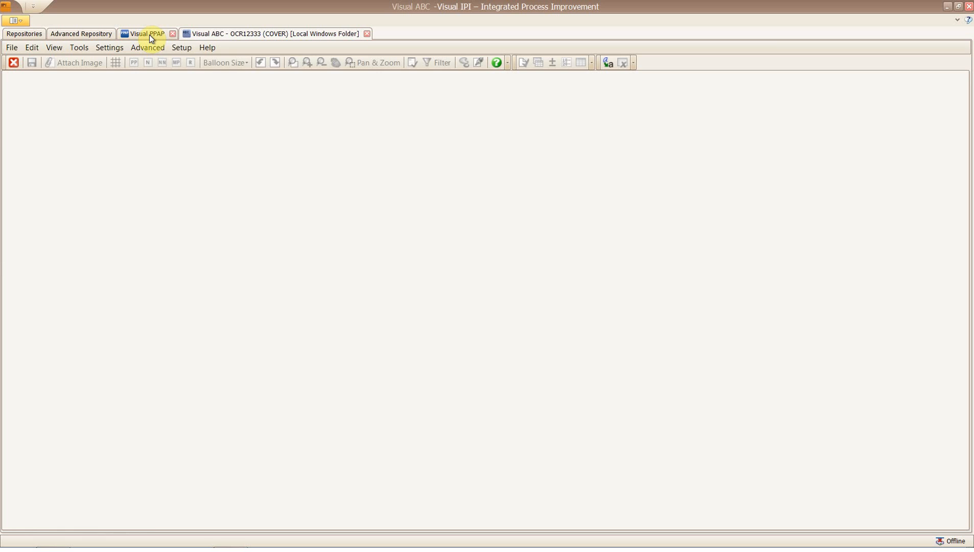
{"action": "left_click", "coordinate": [150, 35]}
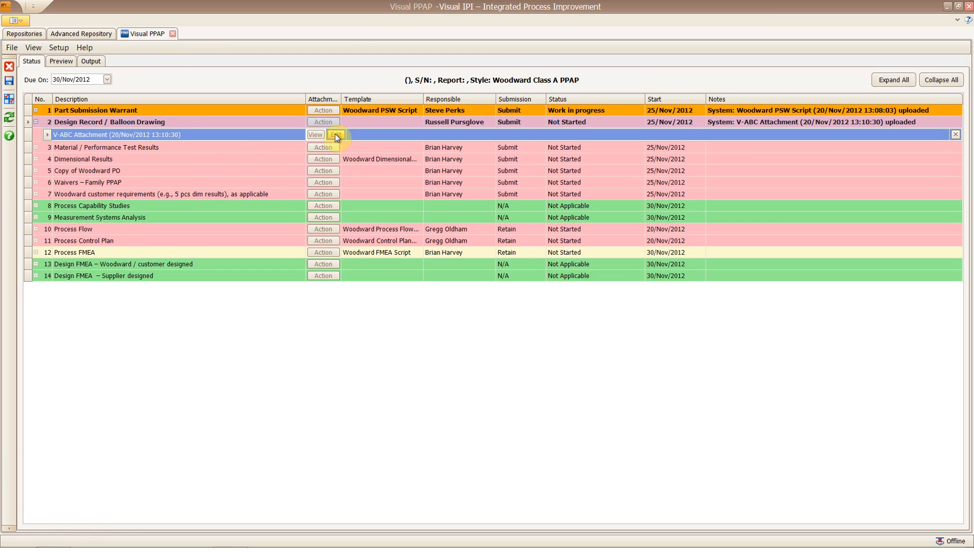
Set Design Record to Work in progress and open its V-ABC attachment in the ballooning app.
{"action": "left_click", "coordinate": [571, 122]}
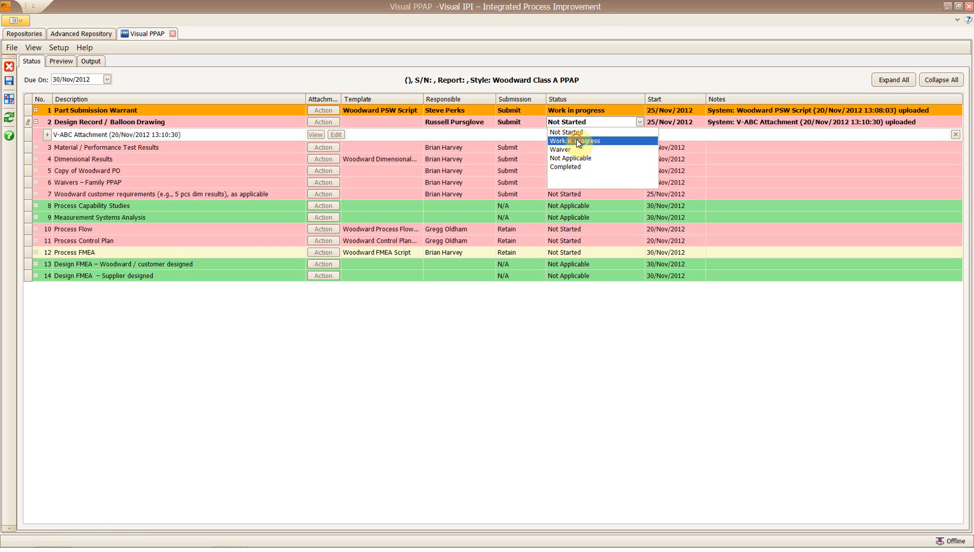
{"action": "left_click", "coordinate": [578, 141]}
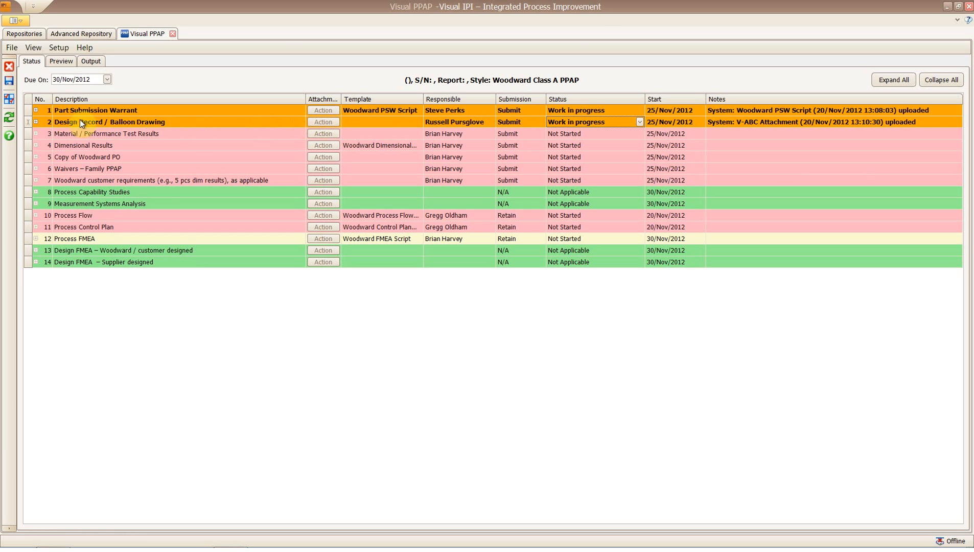
{"action": "left_click", "coordinate": [36, 122]}
{"action": "left_click", "coordinate": [334, 134]}
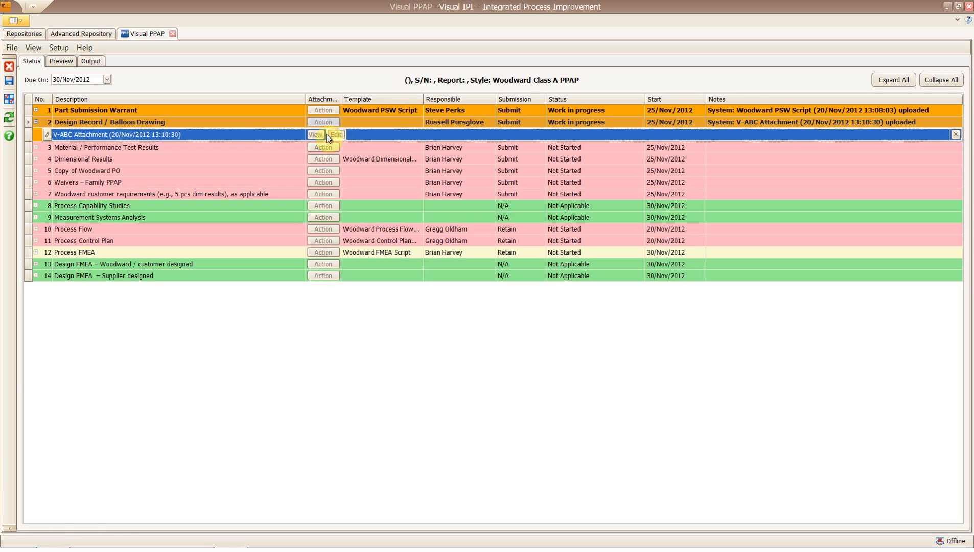
{"action": "left_click", "coordinate": [328, 135]}
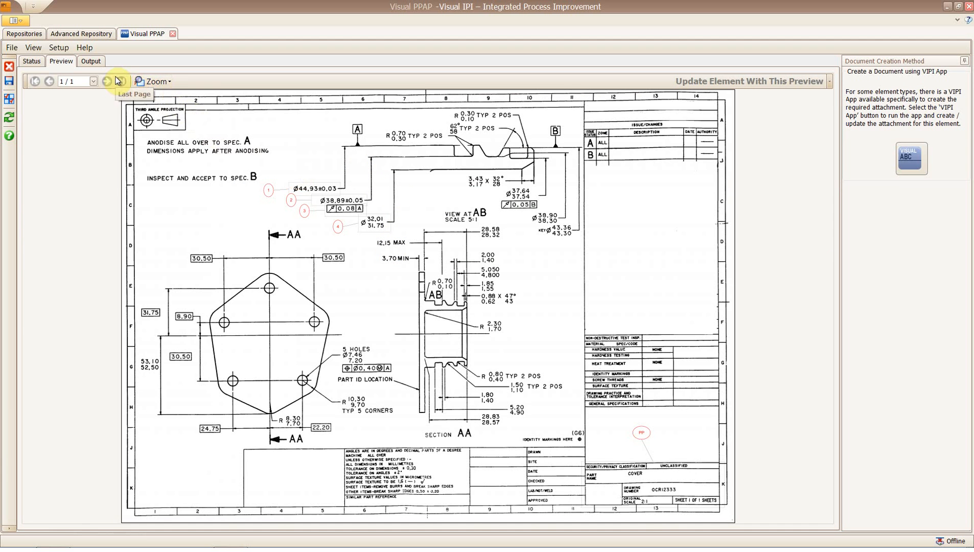
{"action": "left_click", "coordinate": [912, 158]}
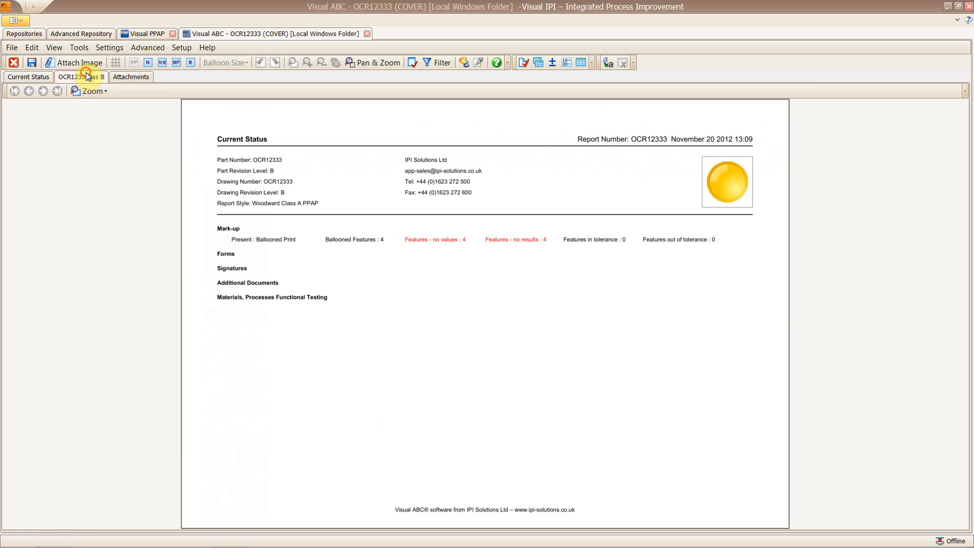
Balloon KEY Ø43.36/43.30, Ø38.90/38.30, 3.43/3.17 and the R 0.30, 62°, R 0.70 TYP 2 POS notes.
{"action": "left_click", "coordinate": [86, 76]}
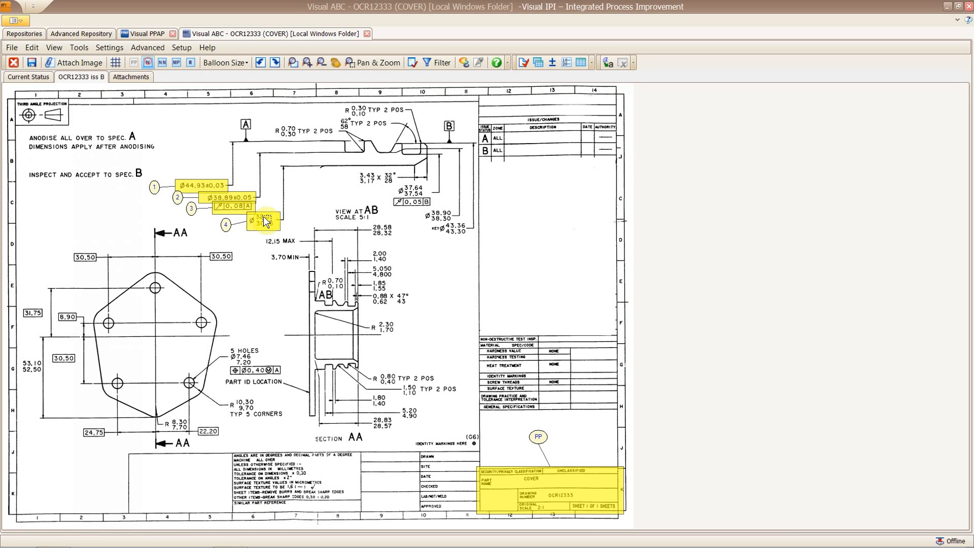
{"action": "left_click_drag", "start_coordinate": [427, 222], "coordinate": [457, 221]}
{"action": "left_click_drag", "start_coordinate": [391, 197], "coordinate": [431, 207]}
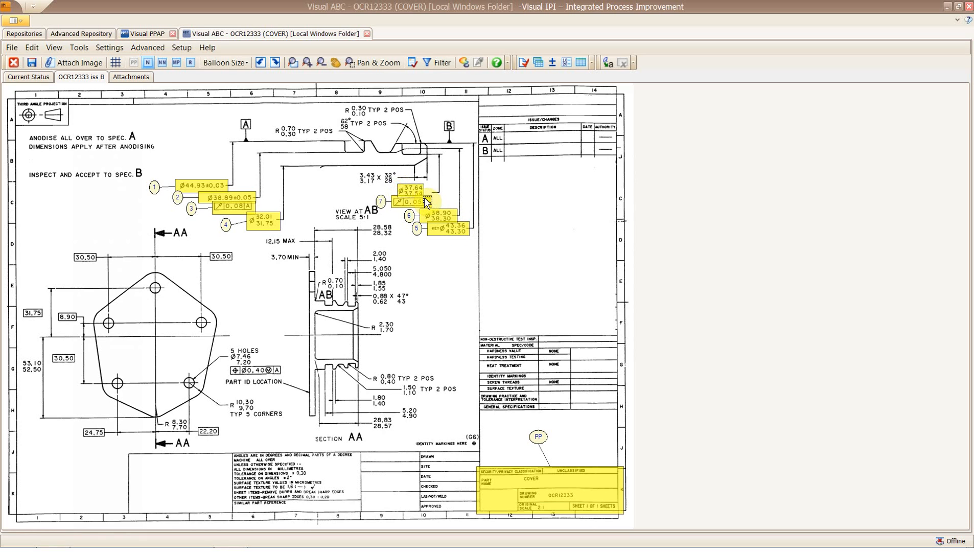
{"action": "left_click_drag", "start_coordinate": [359, 172], "coordinate": [397, 184]}
{"action": "left_click_drag", "start_coordinate": [343, 102], "coordinate": [409, 117]}
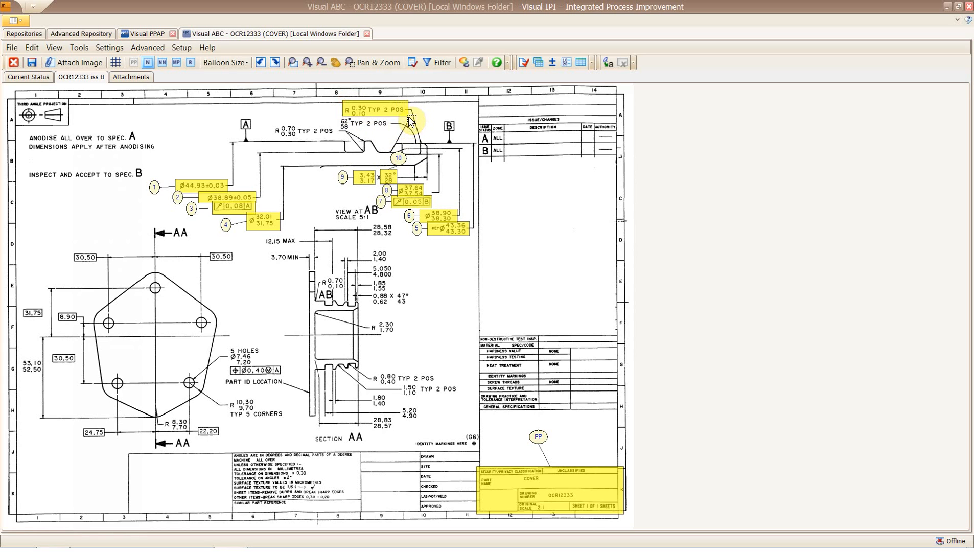
{"action": "mouse_move", "coordinate": [342, 118]}
{"action": "left_mouse_down"}
{"action": "mouse_move", "coordinate": [395, 146]}
{"action": "mouse_move", "coordinate": [384, 147]}
{"action": "left_mouse_up"}
{"action": "left_click_drag", "start_coordinate": [266, 124], "coordinate": [269, 131]}
{"action": "left_click_drag", "start_coordinate": [328, 143], "coordinate": [338, 139]}
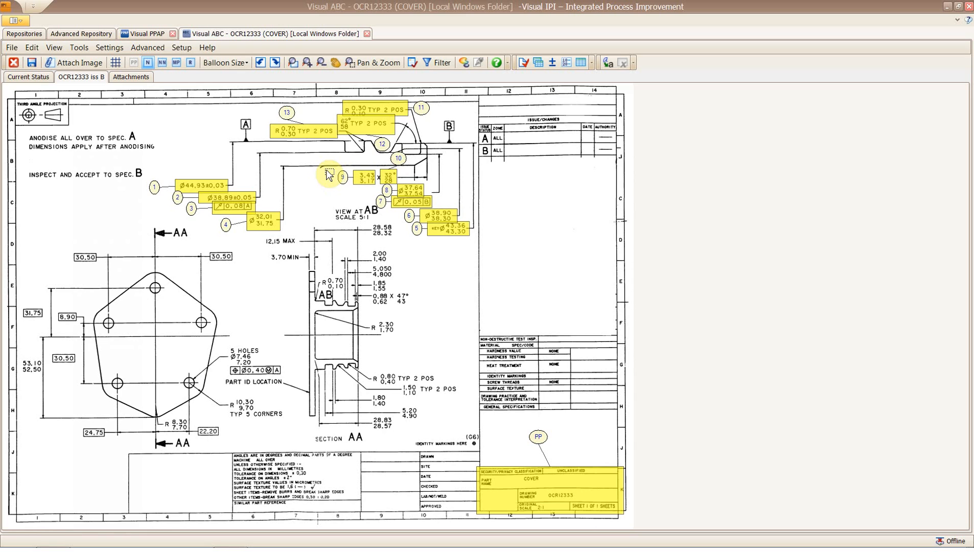
{"action": "left_click_drag", "start_coordinate": [329, 174], "coordinate": [328, 173]}
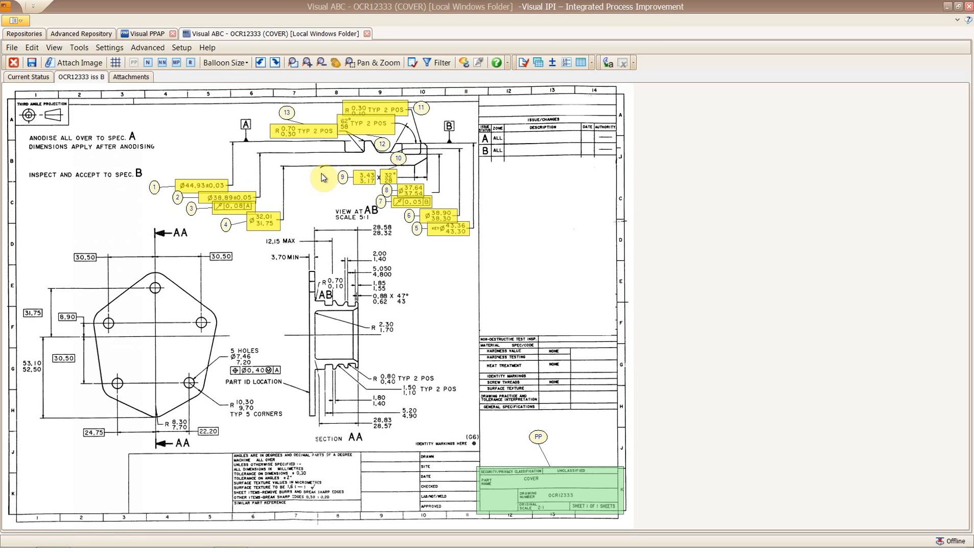
Check the Ø44.93±0.03 requirement, save the part, and start Add To PPAP with nothing selected.
{"action": "left_click", "coordinate": [199, 186]}
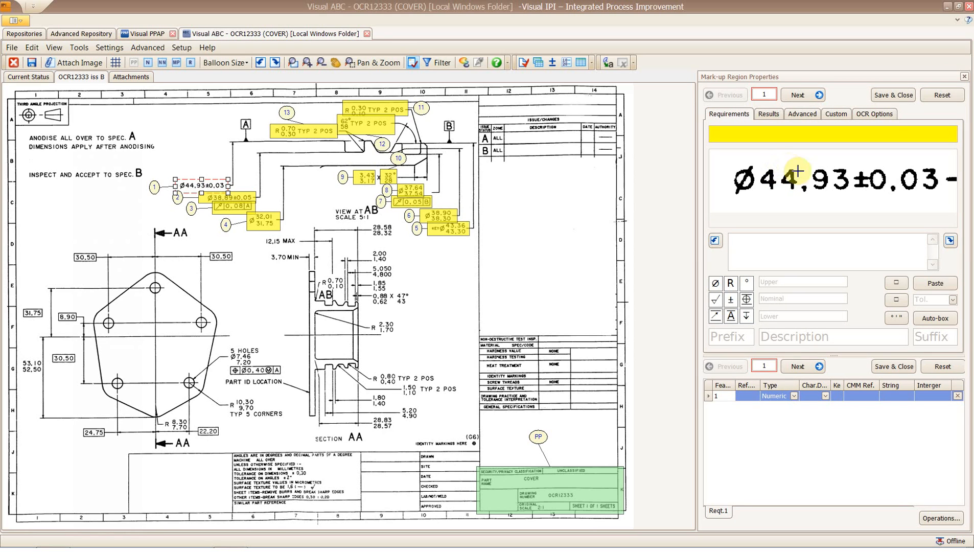
{"action": "left_click", "coordinate": [961, 76]}
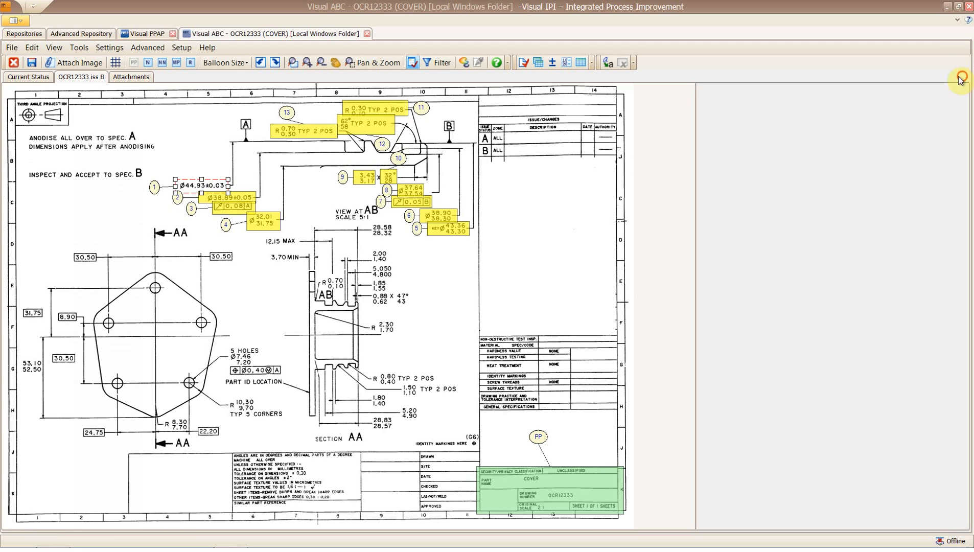
{"action": "left_click", "coordinate": [34, 63]}
{"action": "left_click", "coordinate": [11, 48]}
{"action": "left_click", "coordinate": [15, 61]}
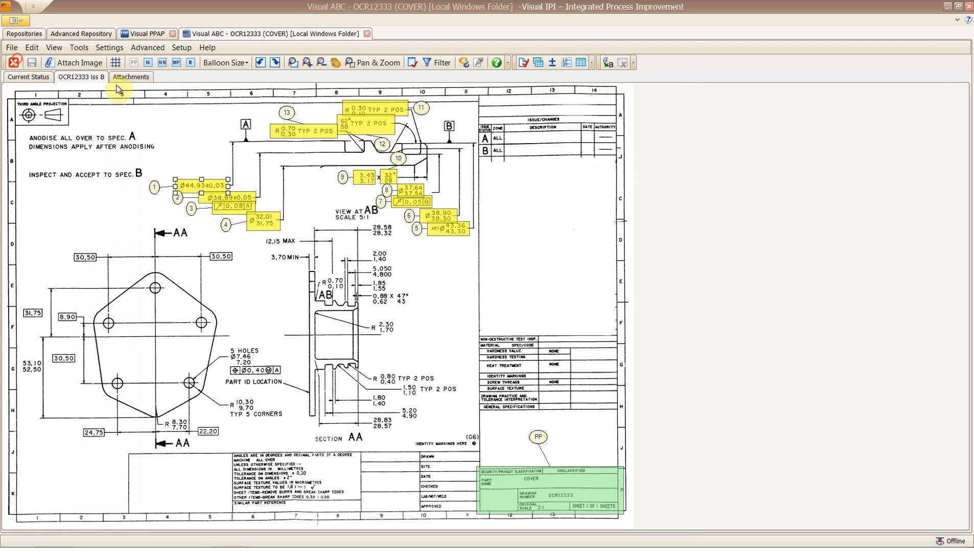
{"action": "left_click", "coordinate": [665, 115]}
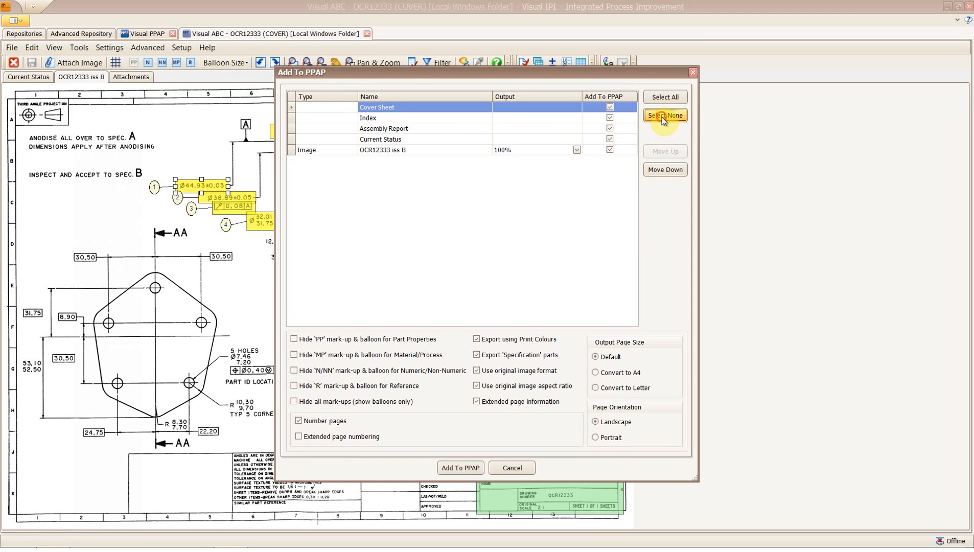
Send only the drawing image to PPAP and update the Balloon Drawing element with it.
{"action": "left_click", "coordinate": [609, 149]}
{"action": "left_click", "coordinate": [461, 468]}
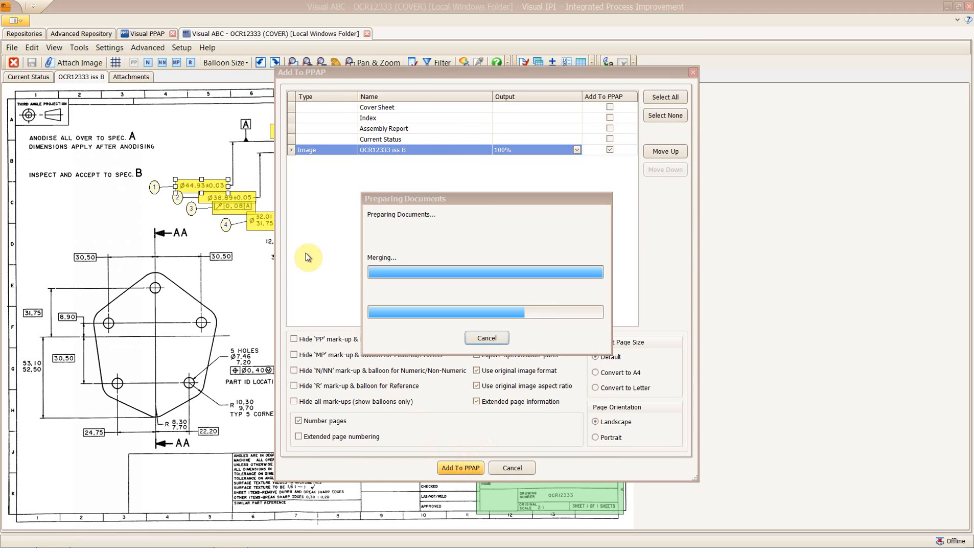
{"action": "left_click", "coordinate": [150, 35]}
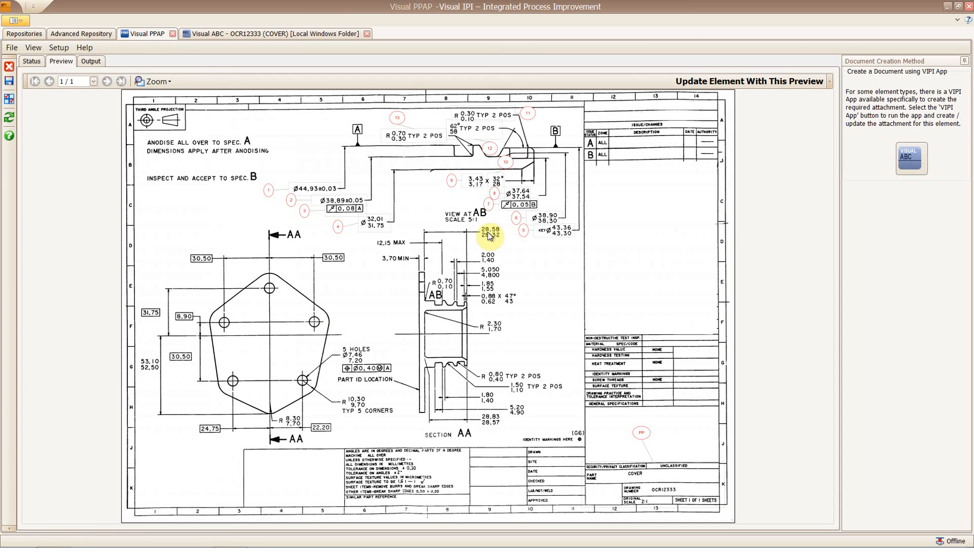
{"action": "left_click", "coordinate": [772, 80]}
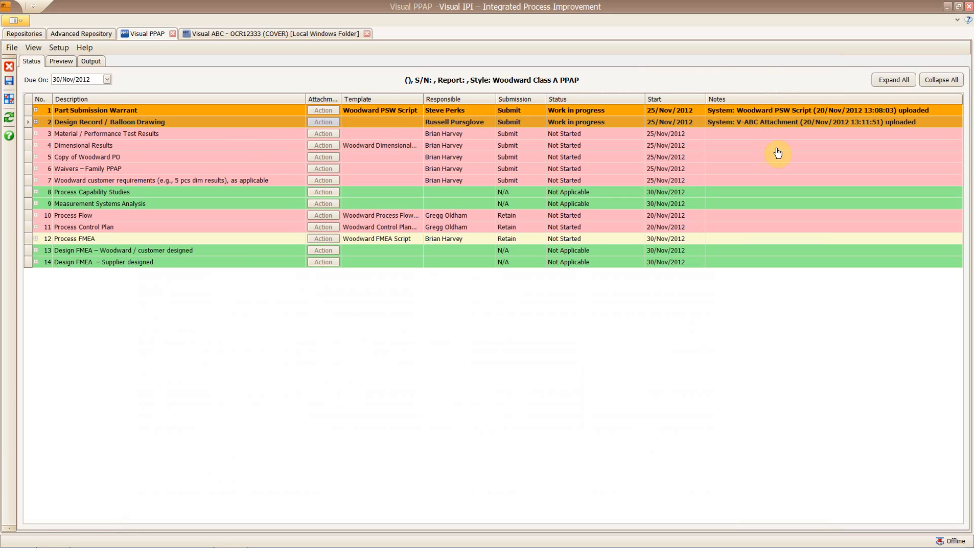
Check the updated Design Record attachment in the viewer, then close the OCR12333 drawing.
{"action": "left_click", "coordinate": [36, 122]}
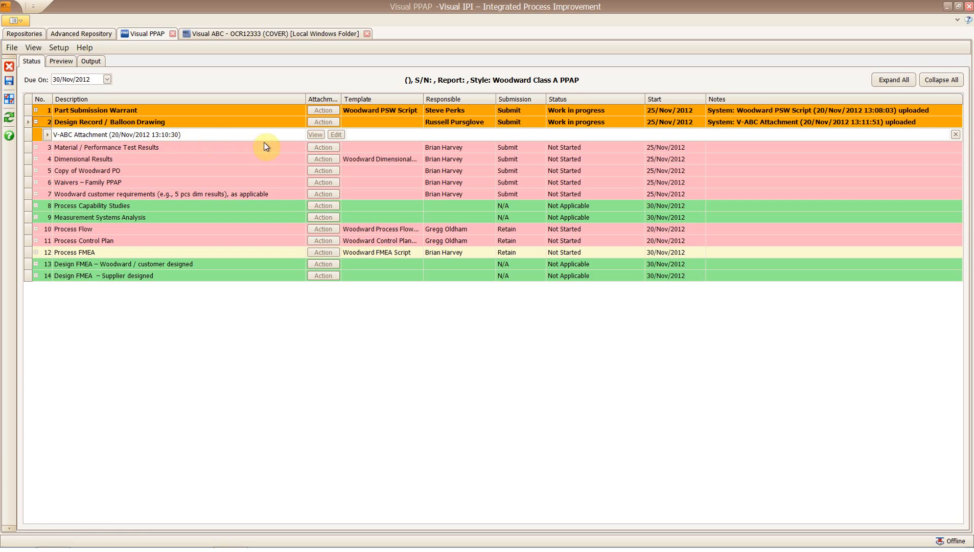
{"action": "left_click", "coordinate": [315, 135]}
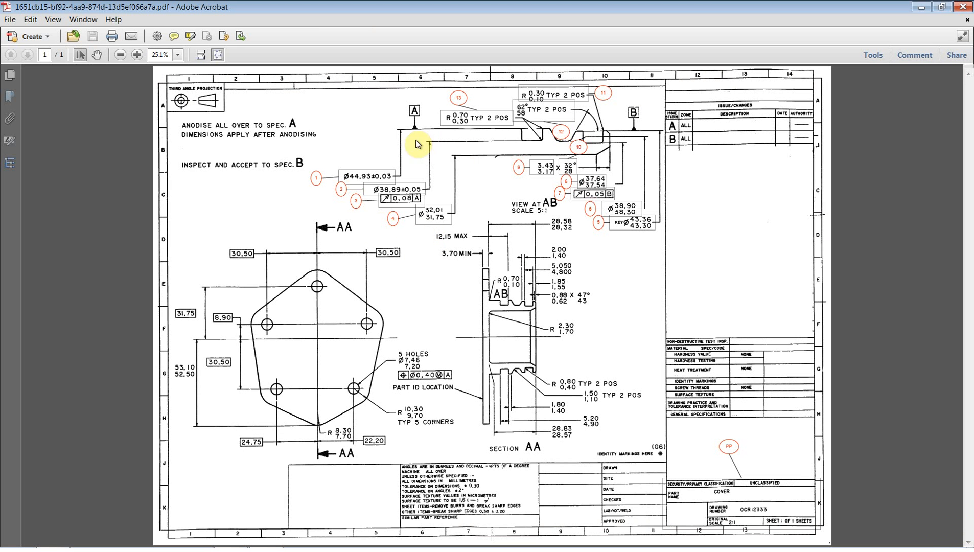
{"action": "left_click", "coordinate": [963, 6]}
{"action": "left_click", "coordinate": [327, 35]}
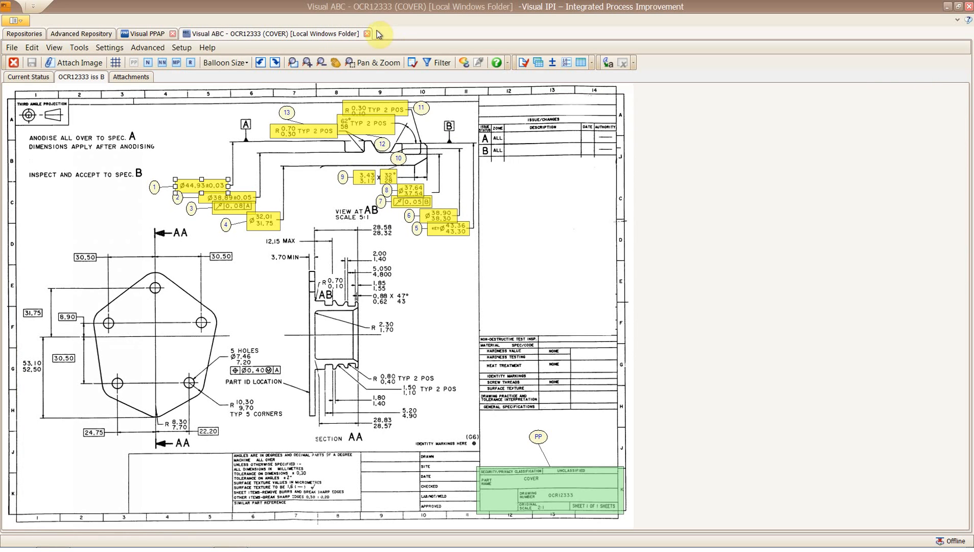
{"action": "left_click", "coordinate": [368, 34]}
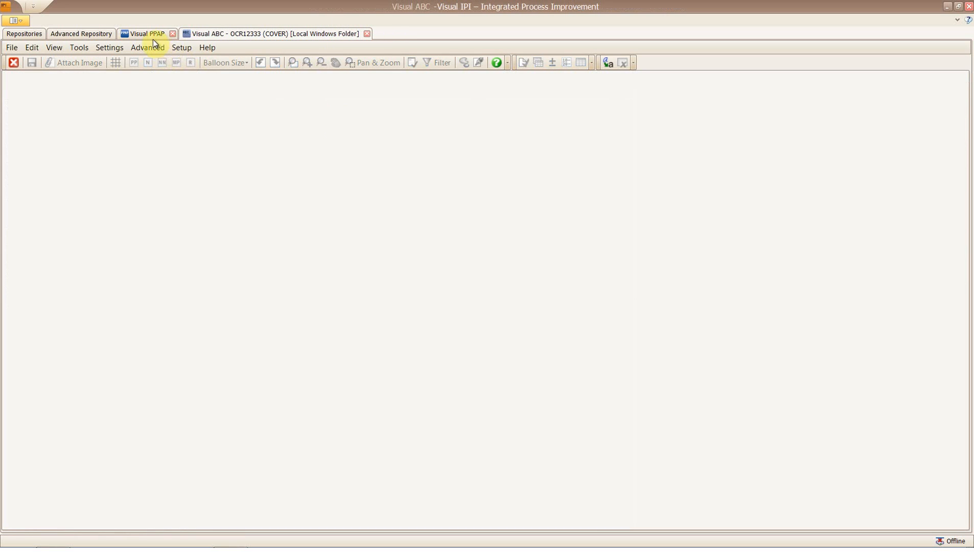
{"action": "left_click", "coordinate": [150, 35]}
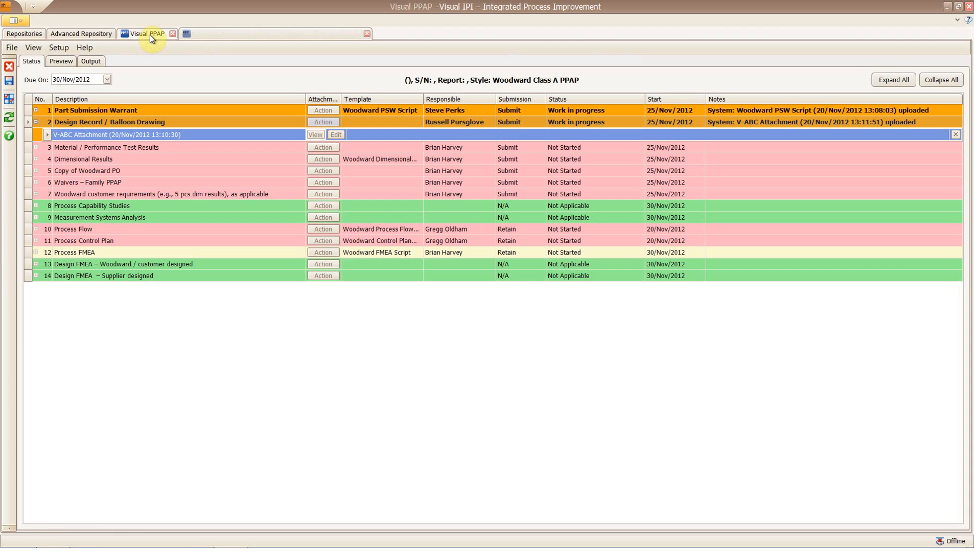
{"action": "left_click", "coordinate": [122, 147]}
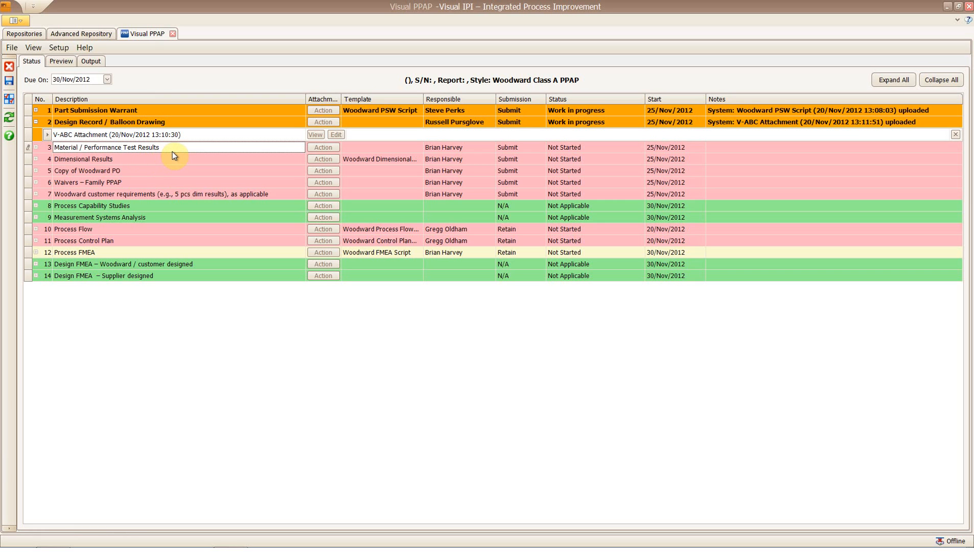
Attach the Material CofC from Example Documentation > Material Certs to Material / Performance Test Results.
{"action": "left_click", "coordinate": [323, 148]}
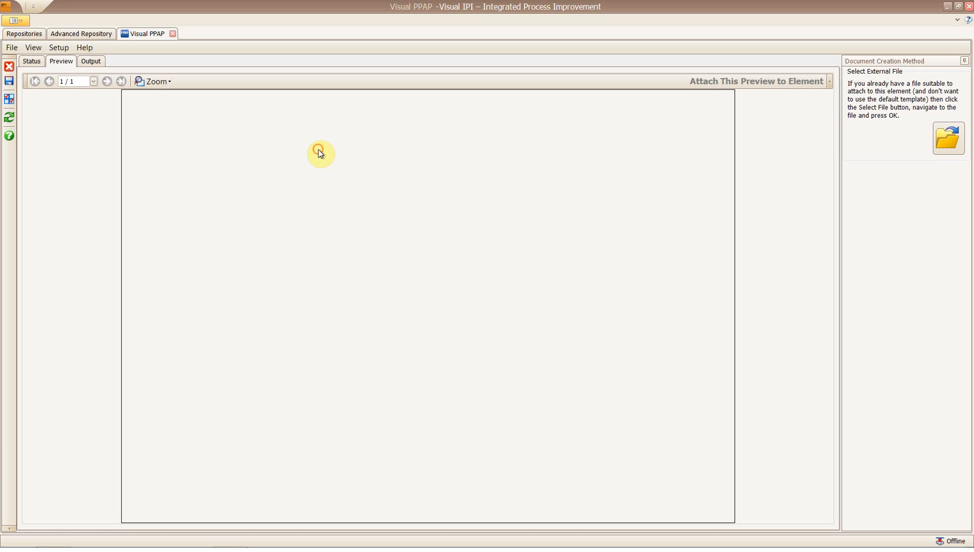
{"action": "left_click", "coordinate": [949, 144]}
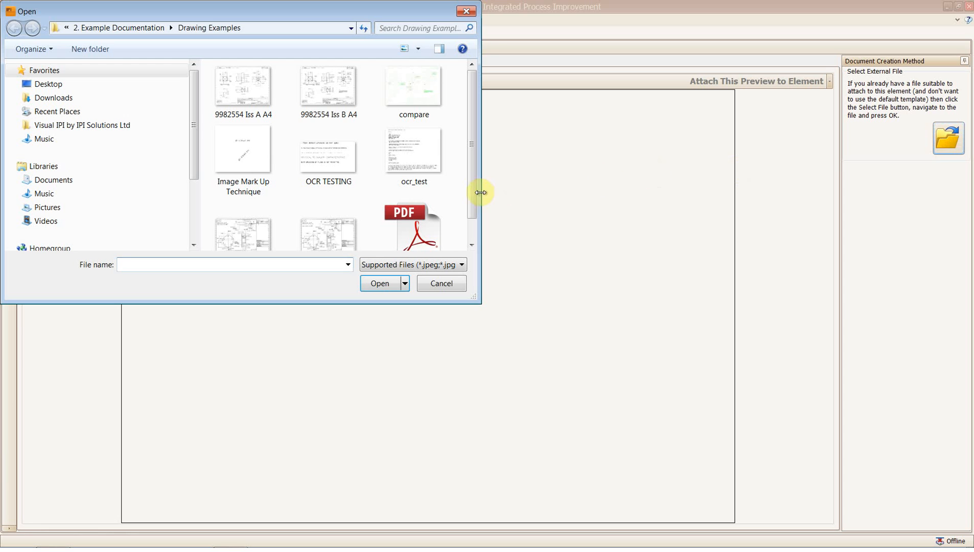
{"action": "left_click", "coordinate": [153, 31]}
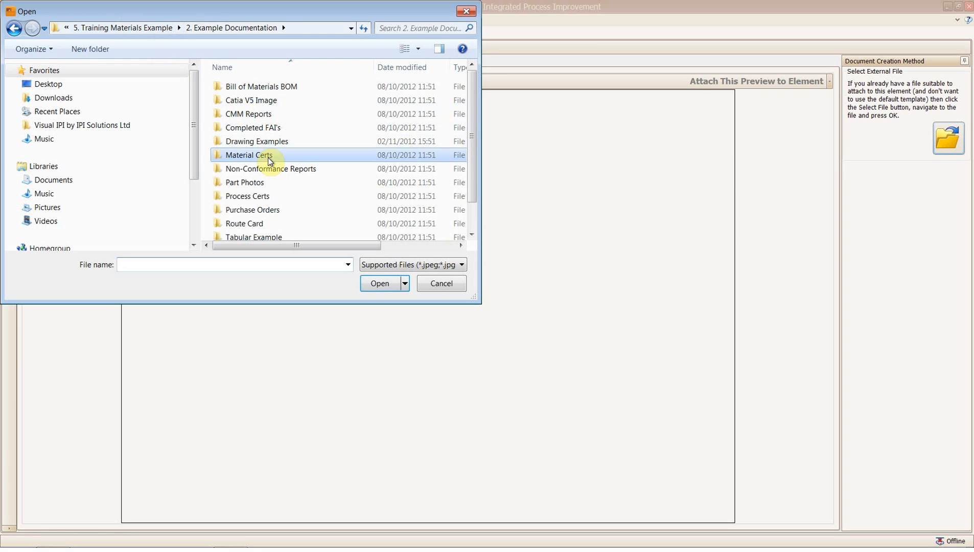
{"action": "double_click", "coordinate": [267, 156]}
{"action": "left_click", "coordinate": [235, 99]}
{"action": "left_click", "coordinate": [379, 283]}
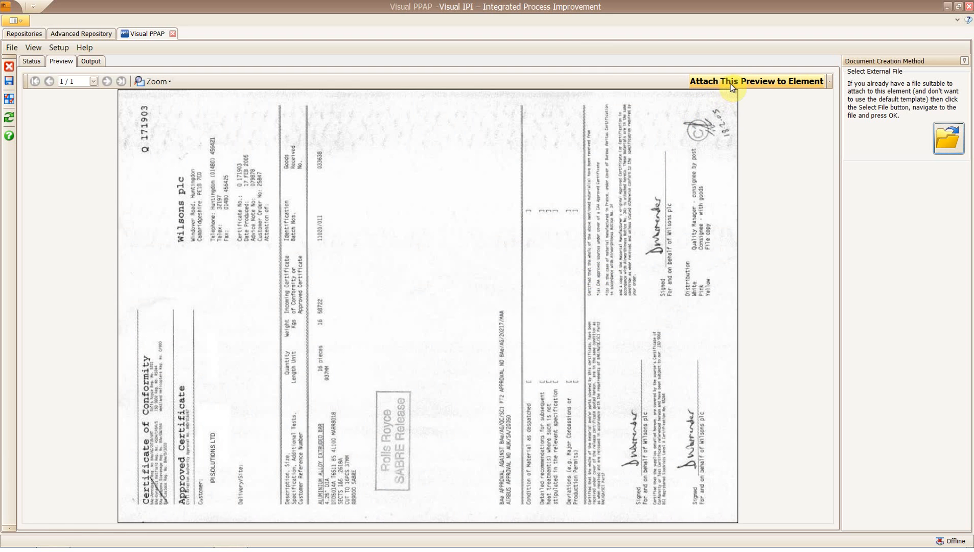
{"action": "left_click", "coordinate": [732, 82]}
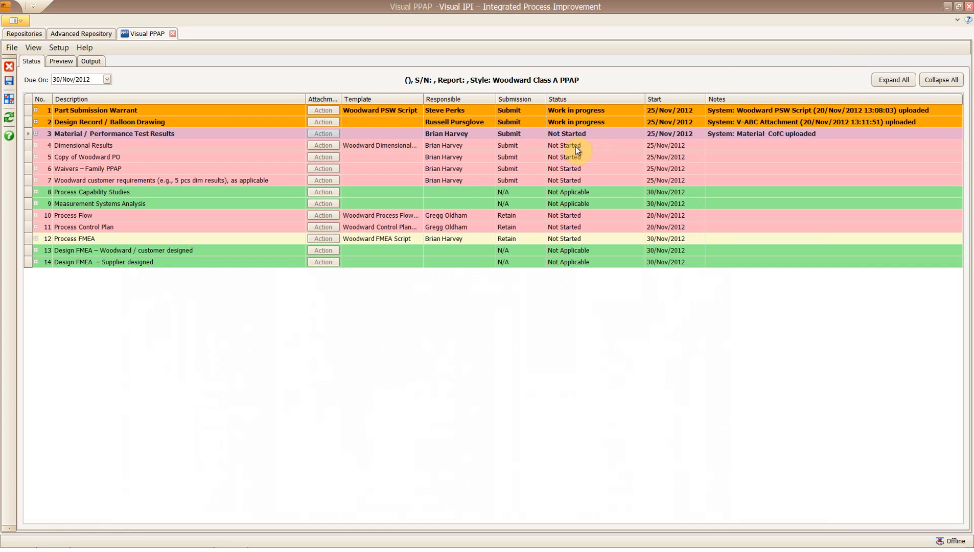
Attach the Mill CofC as a second document to the same element.
{"action": "left_click", "coordinate": [36, 134]}
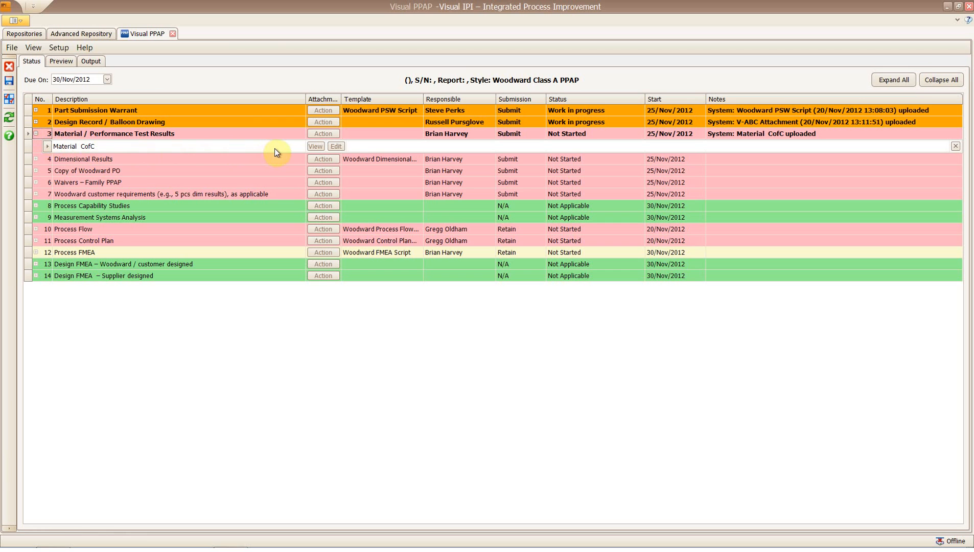
{"action": "left_click", "coordinate": [329, 134]}
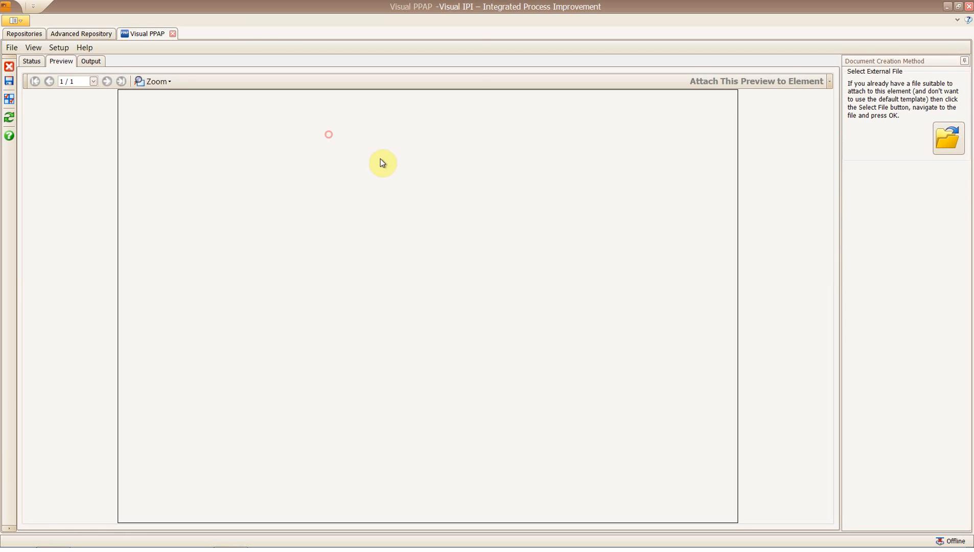
{"action": "left_click", "coordinate": [945, 154]}
{"action": "left_click", "coordinate": [357, 128]}
{"action": "left_click", "coordinate": [382, 287]}
{"action": "left_click", "coordinate": [709, 83]}
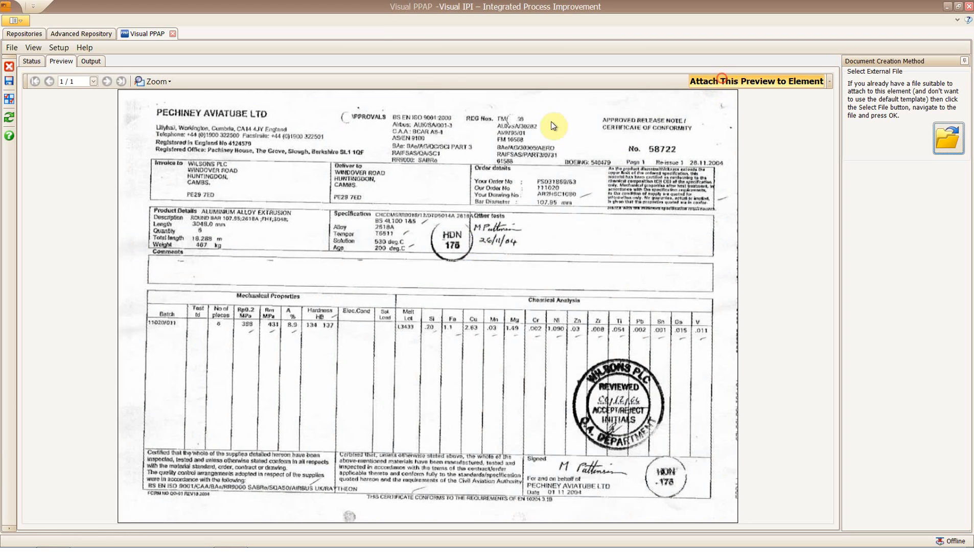
Set the Material / Performance Test Results status to Completed.
{"action": "left_click", "coordinate": [35, 134]}
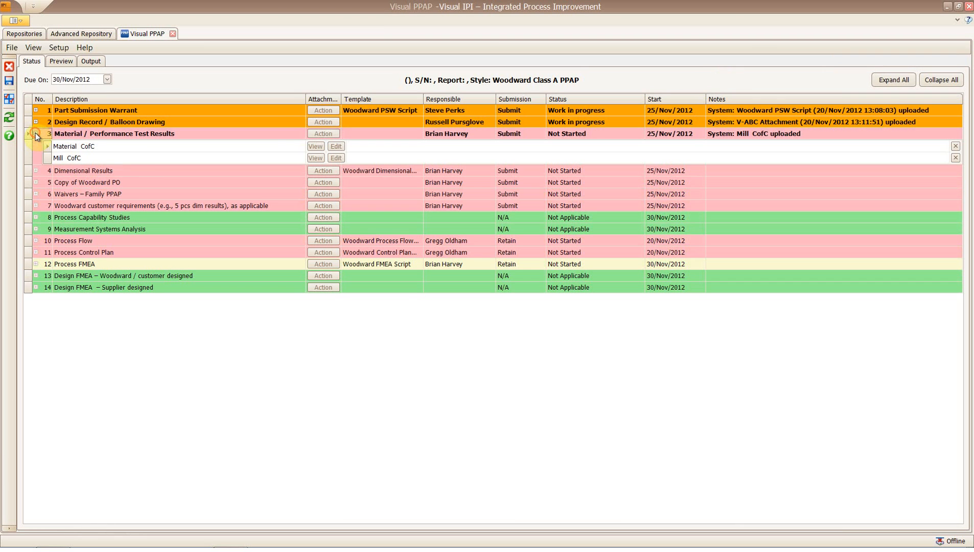
{"action": "left_click", "coordinate": [624, 134]}
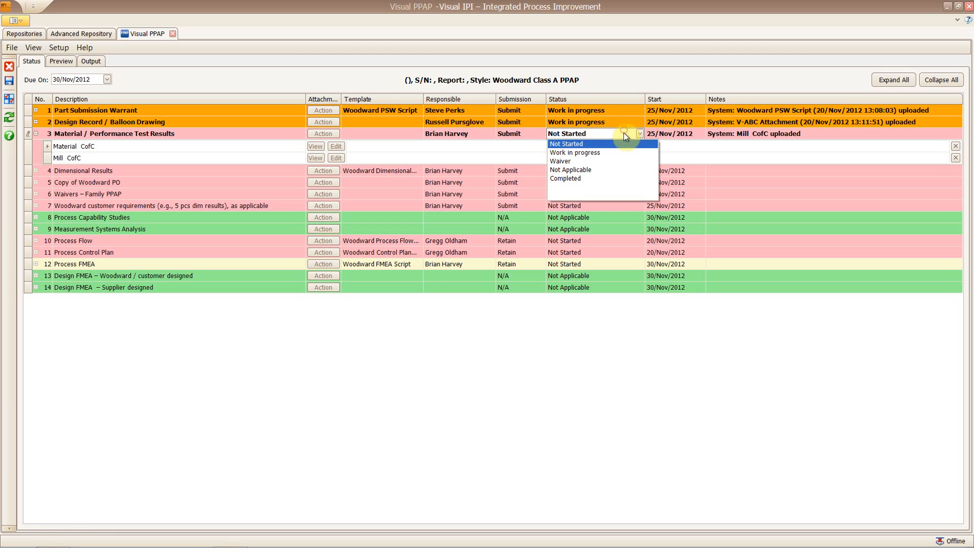
{"action": "left_click", "coordinate": [600, 176]}
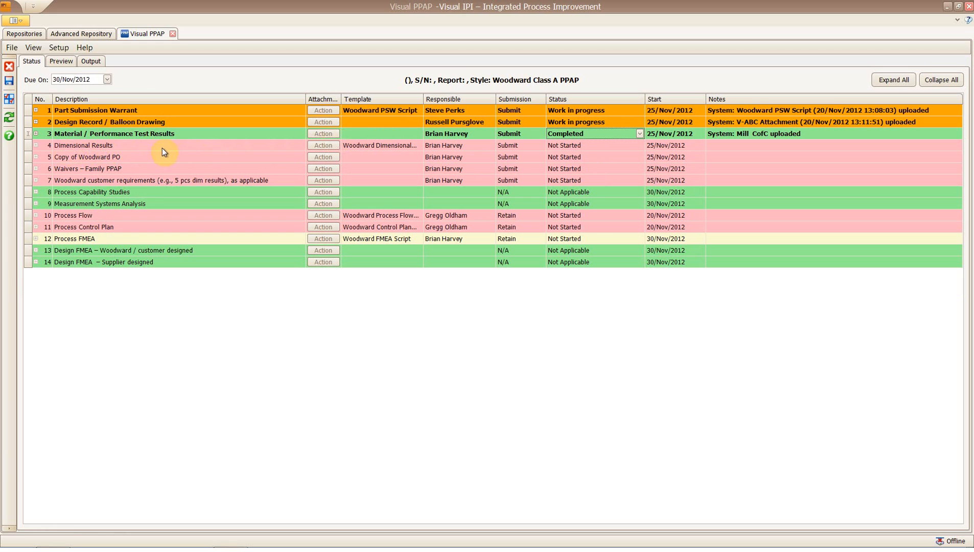
Open the Woodward Dimensional Results template for row 4 Dimensional Results in Excel.
{"action": "left_click", "coordinate": [325, 146]}
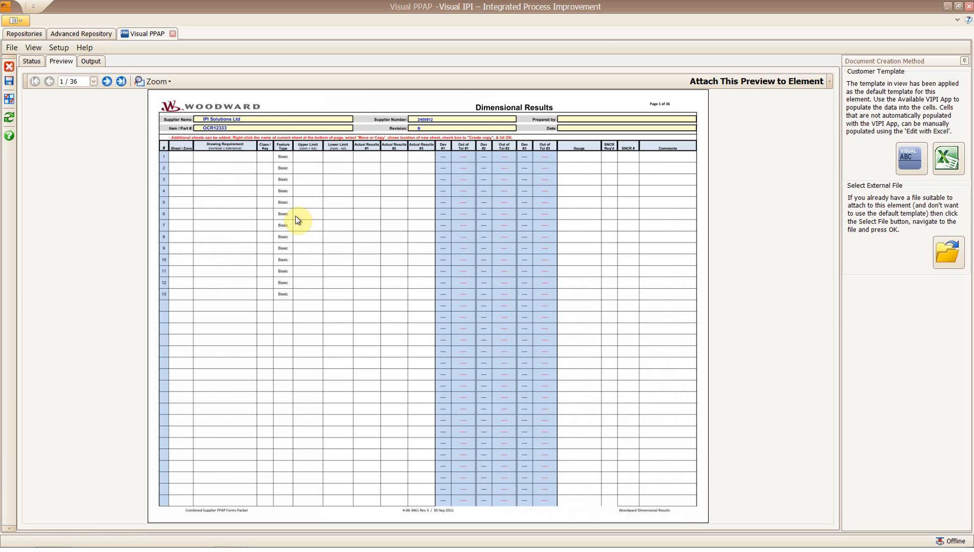
{"action": "left_click", "coordinate": [950, 161]}
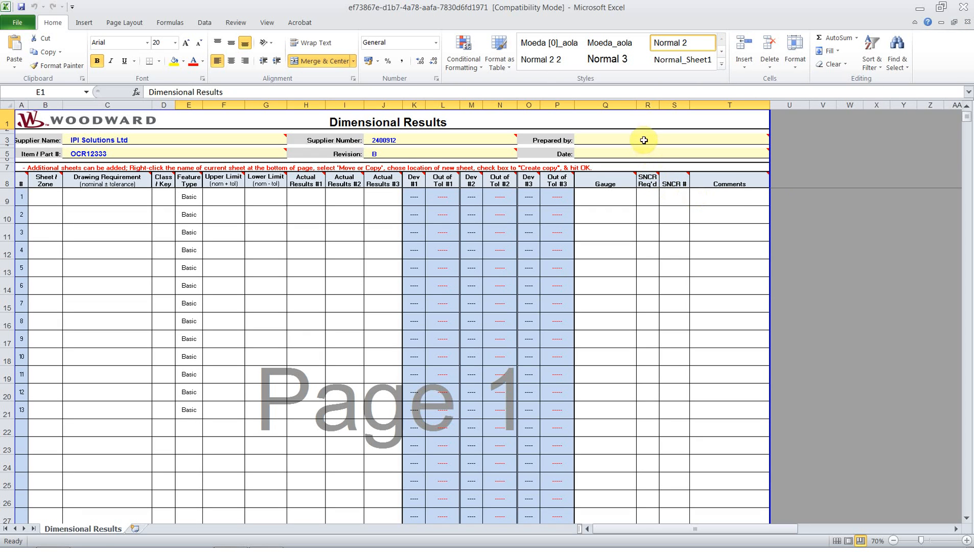
Enter the preparer's name in Prepared by cell Q3, save past the compatibility check, and close Excel.
{"action": "left_click", "coordinate": [641, 136]}
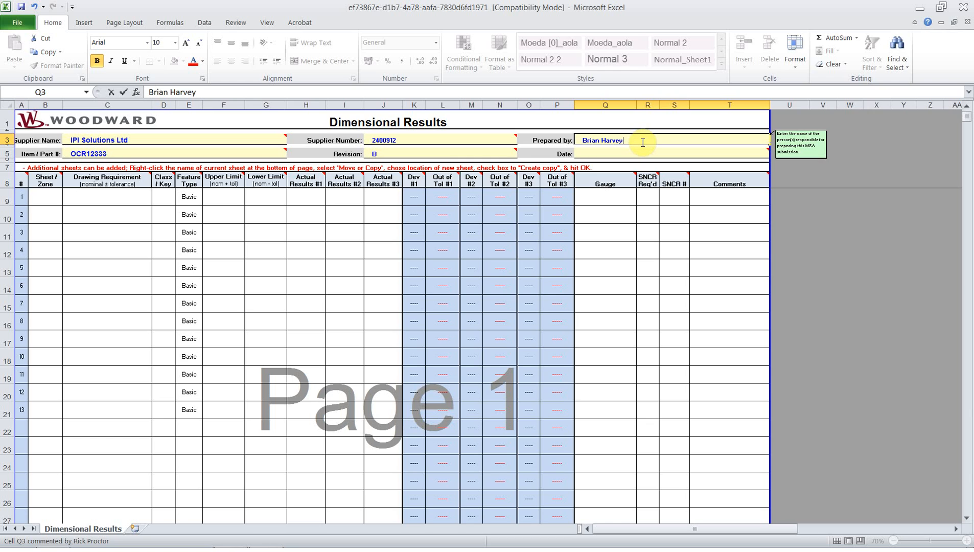
{"action": "left_click", "coordinate": [21, 7]}
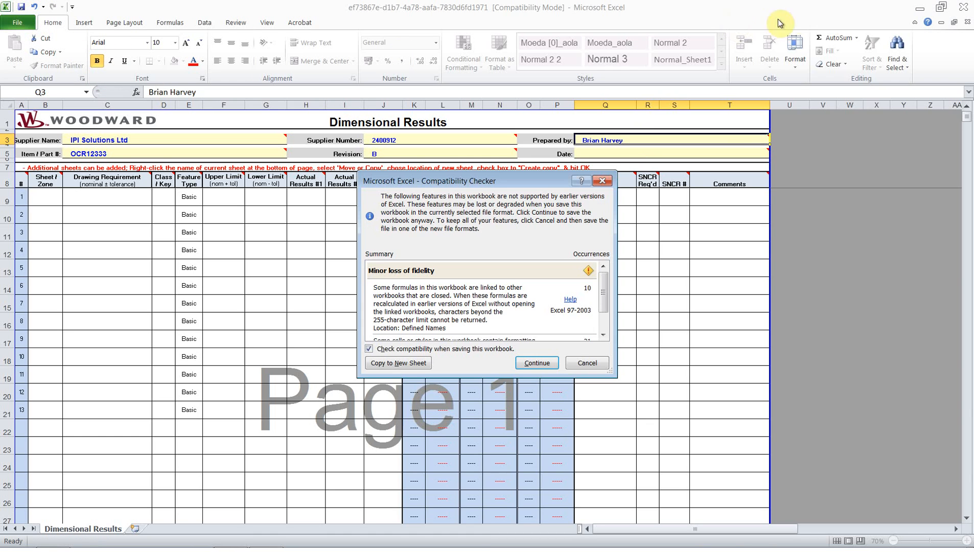
{"action": "left_click", "coordinate": [534, 363]}
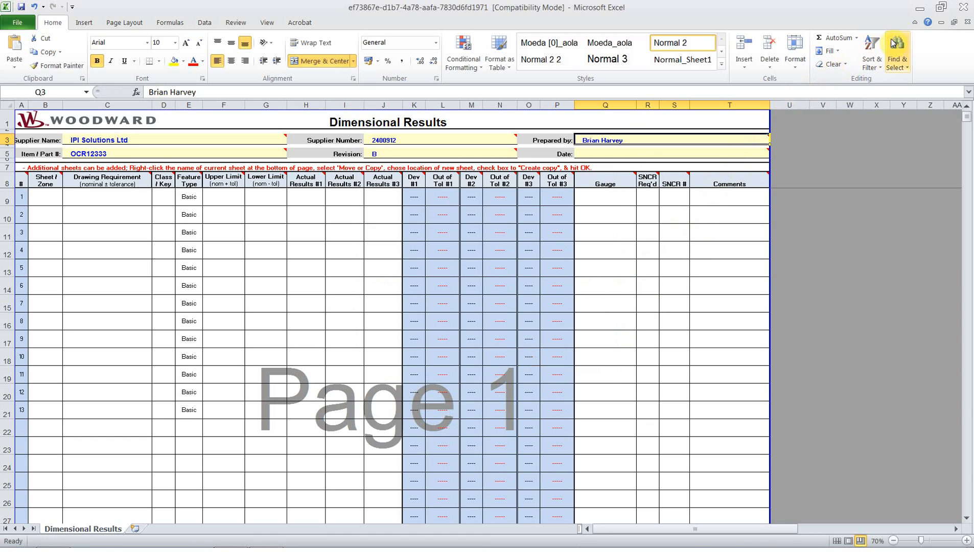
{"action": "left_click", "coordinate": [964, 7]}
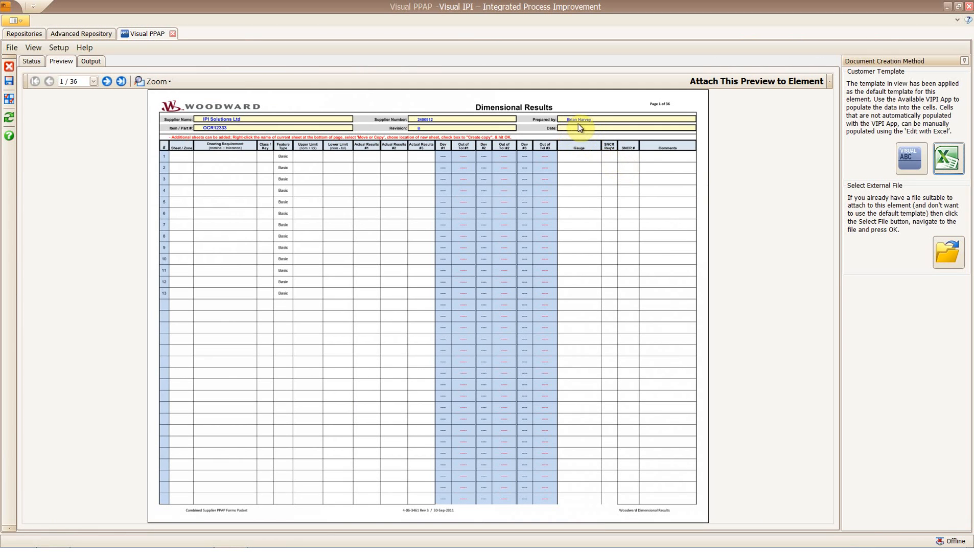
Launch Visual ABC from the Customer Template panel and show the thirteen-balloon OCR12333 iss B drawing.
{"action": "left_click", "coordinate": [908, 157]}
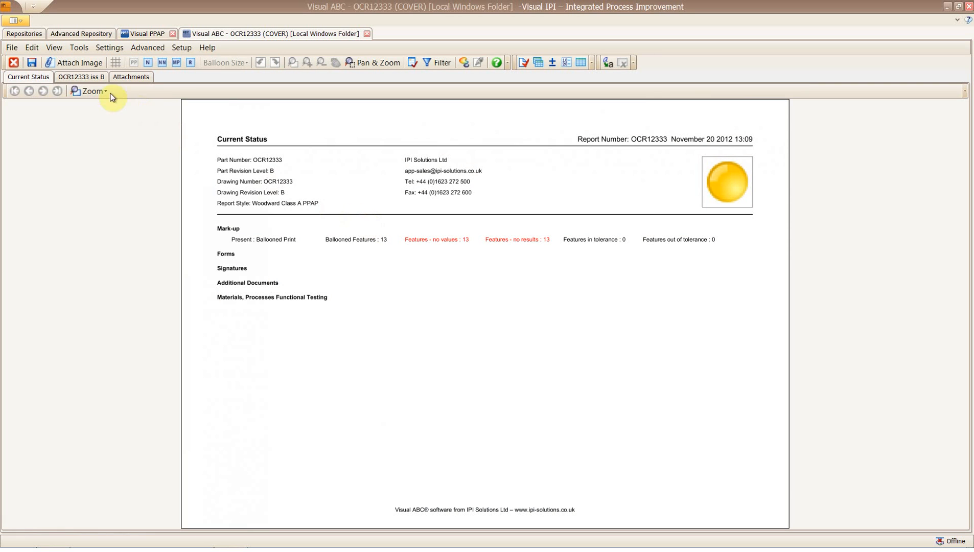
{"action": "left_click", "coordinate": [92, 77]}
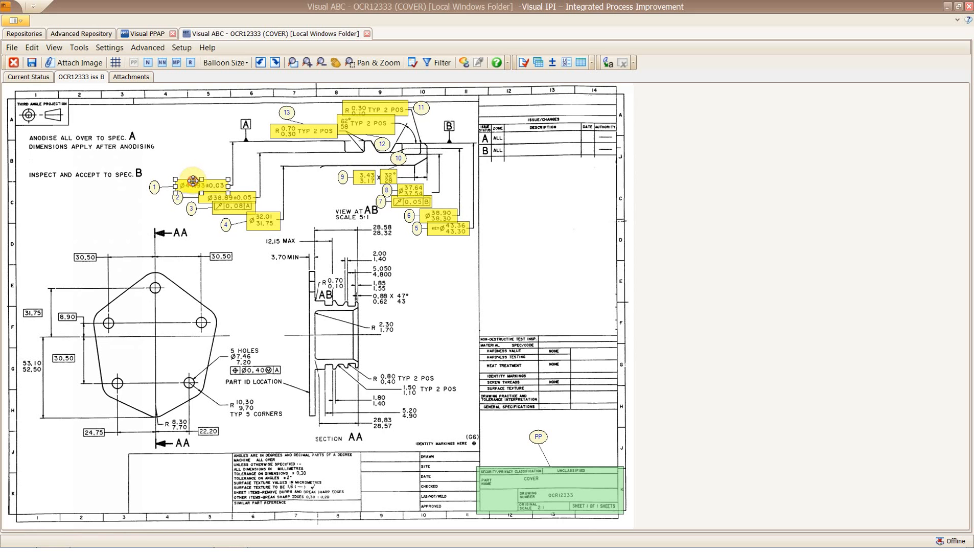
Capture balloon 1 as Ø44.93 with a ±0.03 tolerance.
{"action": "double_click", "coordinate": [193, 181]}
{"action": "left_click_drag", "start_coordinate": [759, 164], "coordinate": [851, 196]}
{"action": "left_click", "coordinate": [936, 284]}
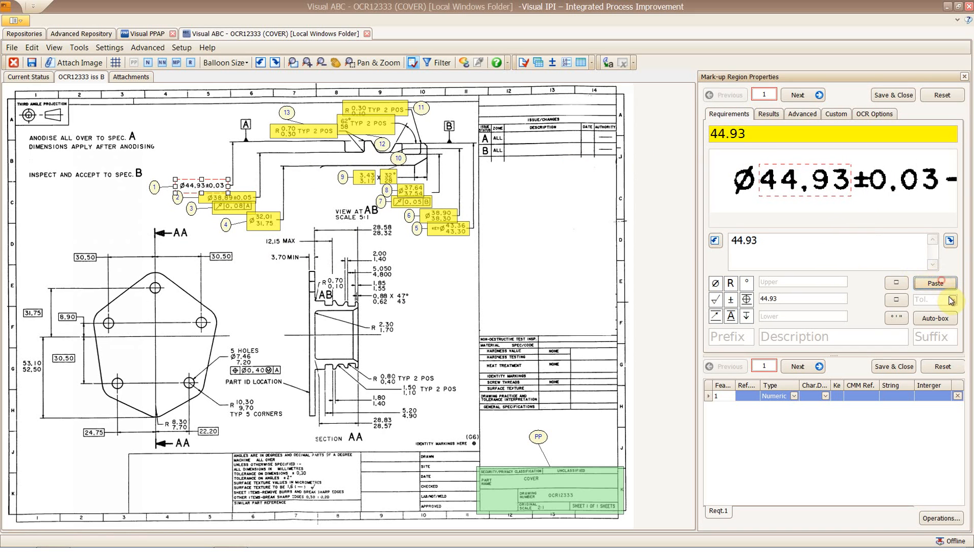
{"action": "left_click", "coordinate": [952, 300]}
{"action": "left_click", "coordinate": [935, 342]}
{"action": "left_click", "coordinate": [715, 285]}
{"action": "left_click", "coordinate": [799, 366]}
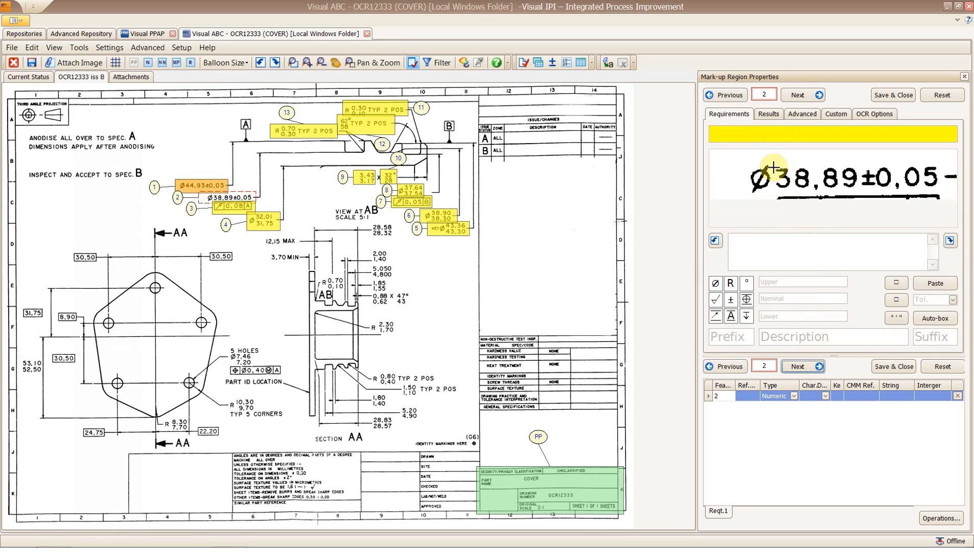
Capture balloon 2 as Ø38.89 with a ±0.05 tolerance.
{"action": "left_click", "coordinate": [935, 283]}
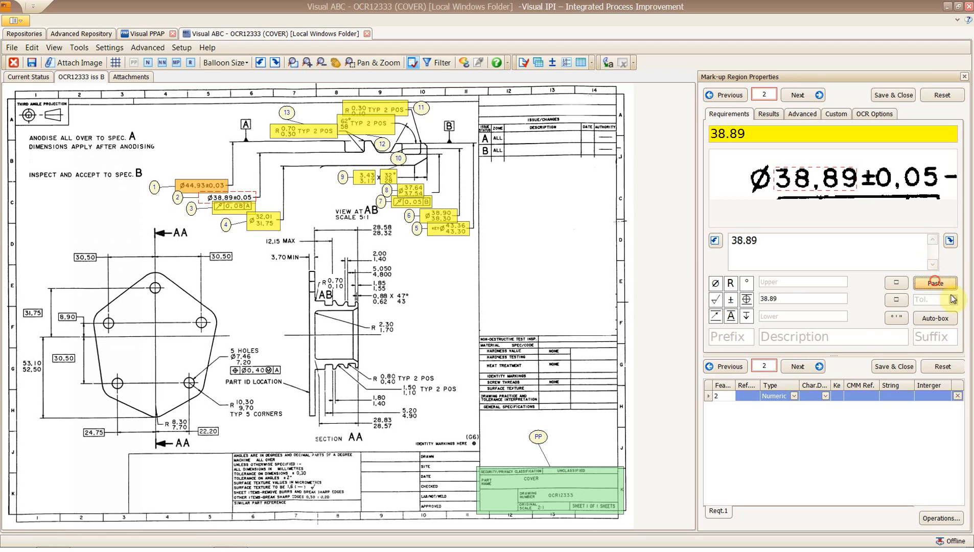
{"action": "left_click", "coordinate": [952, 300]}
{"action": "left_click", "coordinate": [917, 353]}
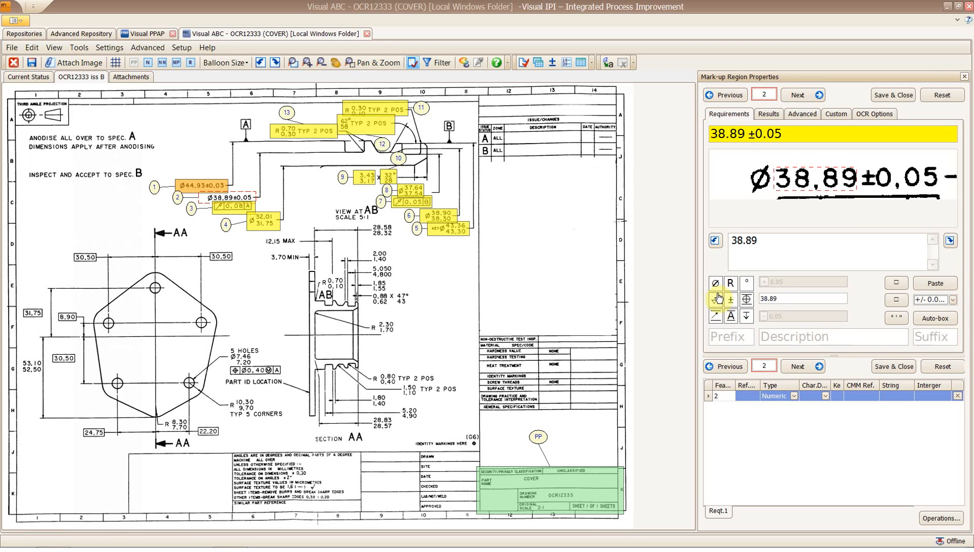
{"action": "left_click", "coordinate": [716, 283]}
{"action": "left_click", "coordinate": [723, 330]}
{"action": "left_click", "coordinate": [801, 367]}
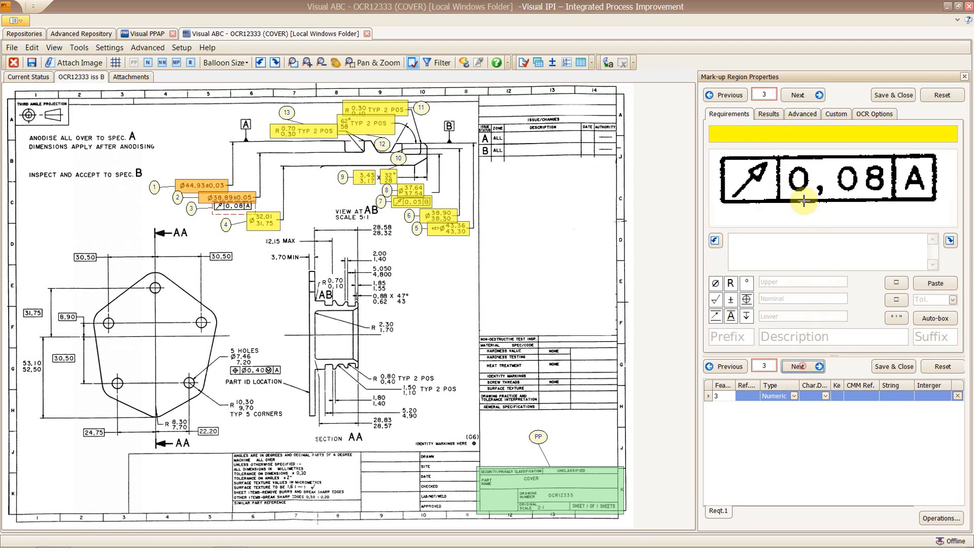
Capture balloon 3 as a boxed runout of 0.08 to datum A.
{"action": "left_click_drag", "start_coordinate": [859, 188], "coordinate": [884, 203]}
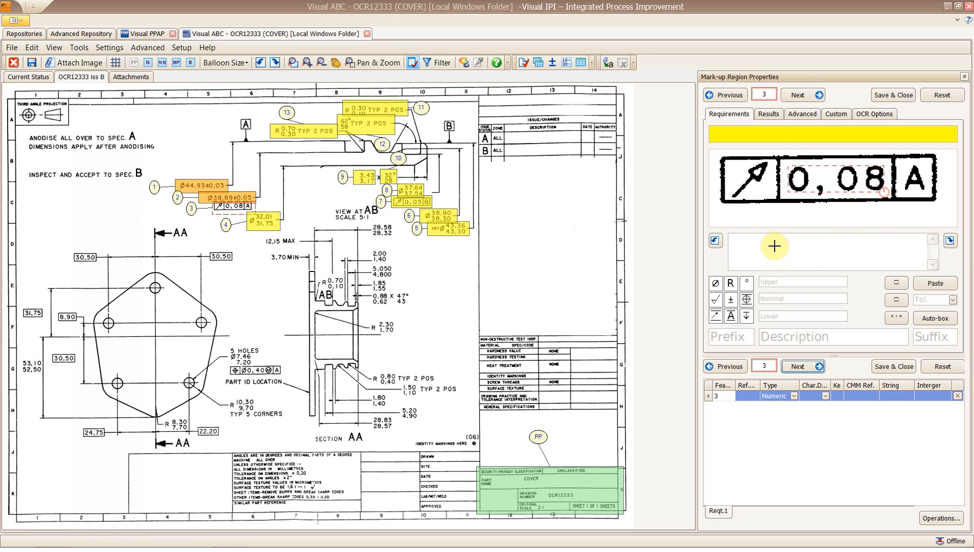
{"action": "left_click", "coordinate": [799, 281]}
{"action": "left_click", "coordinate": [896, 283]}
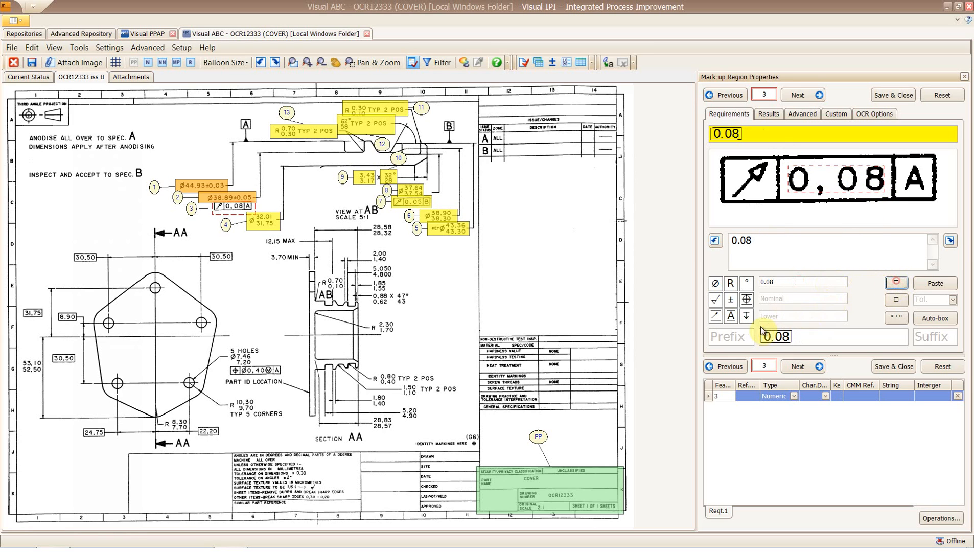
{"action": "left_click", "coordinate": [716, 316]}
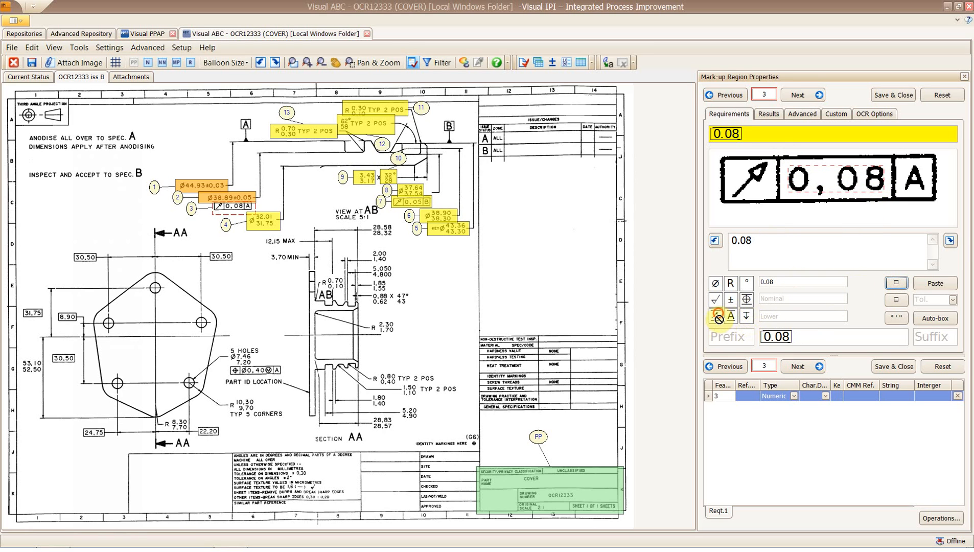
{"action": "left_click", "coordinate": [932, 337]}
{"action": "left_click", "coordinate": [754, 188]}
{"action": "left_click", "coordinate": [808, 316]}
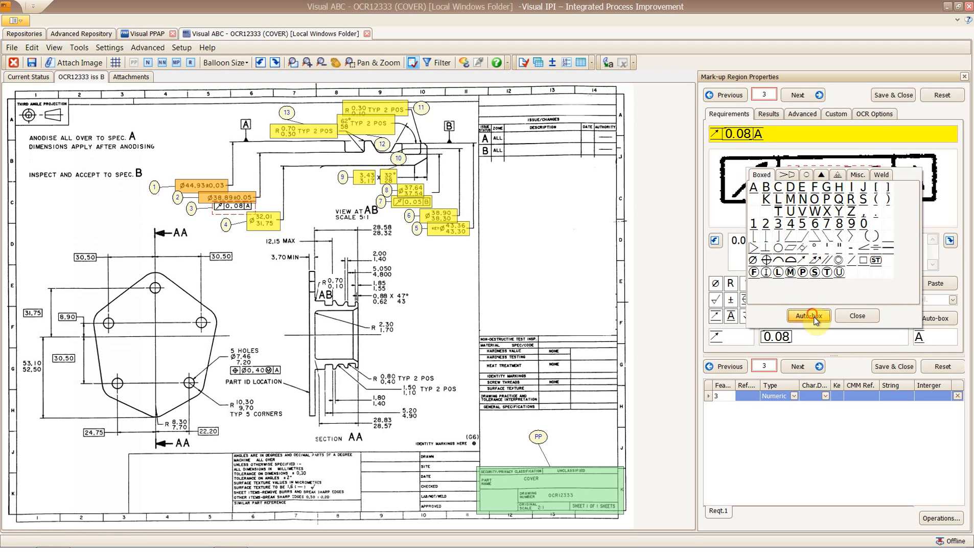
{"action": "left_click", "coordinate": [799, 366]}
Capture balloon 4 as Ø31.75 / 32.01 and mark balloon 5's 43.36 / 43.30 limits.
{"action": "left_click_drag", "start_coordinate": [746, 155], "coordinate": [820, 225]}
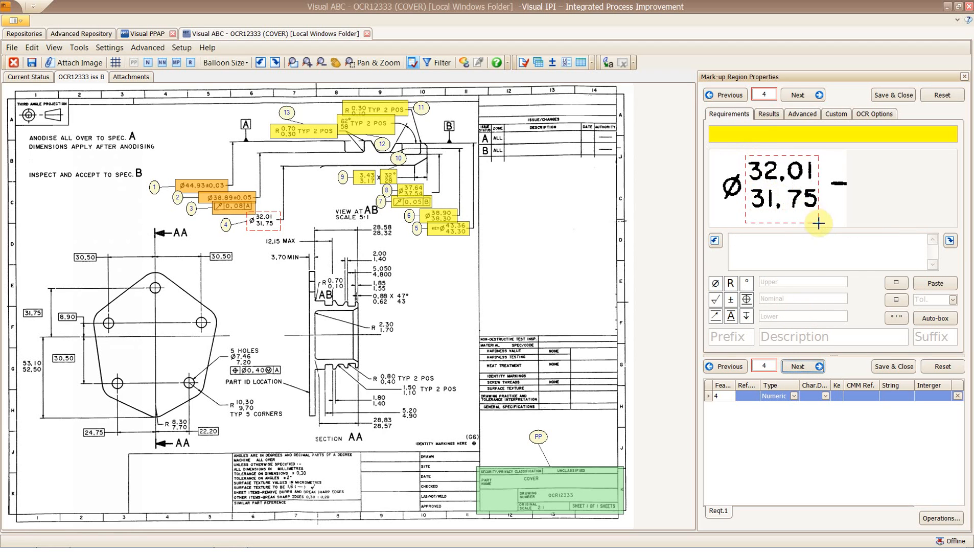
{"action": "left_click", "coordinate": [929, 283]}
{"action": "left_click", "coordinate": [715, 283]}
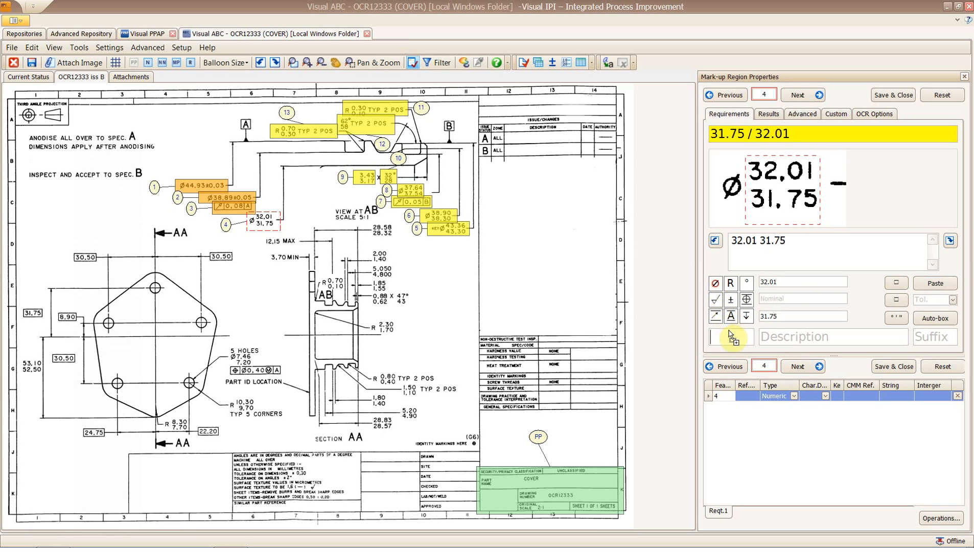
{"action": "left_click", "coordinate": [808, 367]}
{"action": "left_click_drag", "start_coordinate": [813, 157], "coordinate": [922, 224]}
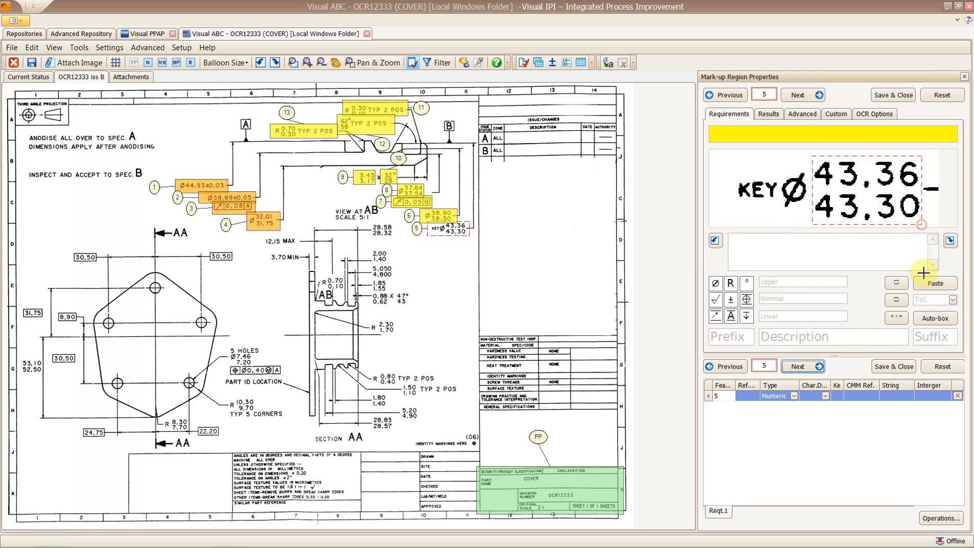
Complete balloon 5 as KEY Ø43.30 / 43.36, classified as a KEY characteristic.
{"action": "left_click", "coordinate": [926, 282]}
{"action": "left_click", "coordinate": [716, 285]}
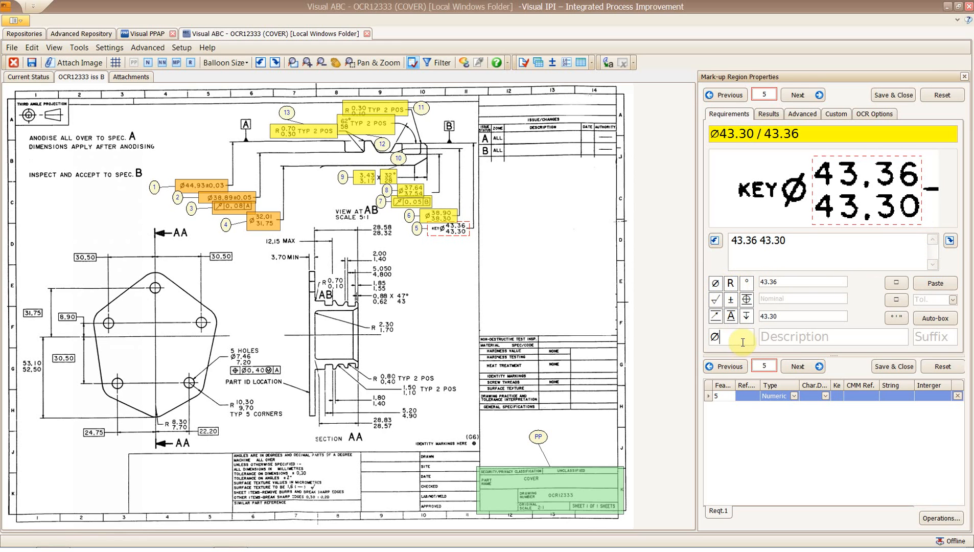
{"action": "left_click_drag", "start_coordinate": [736, 169], "coordinate": [782, 208]}
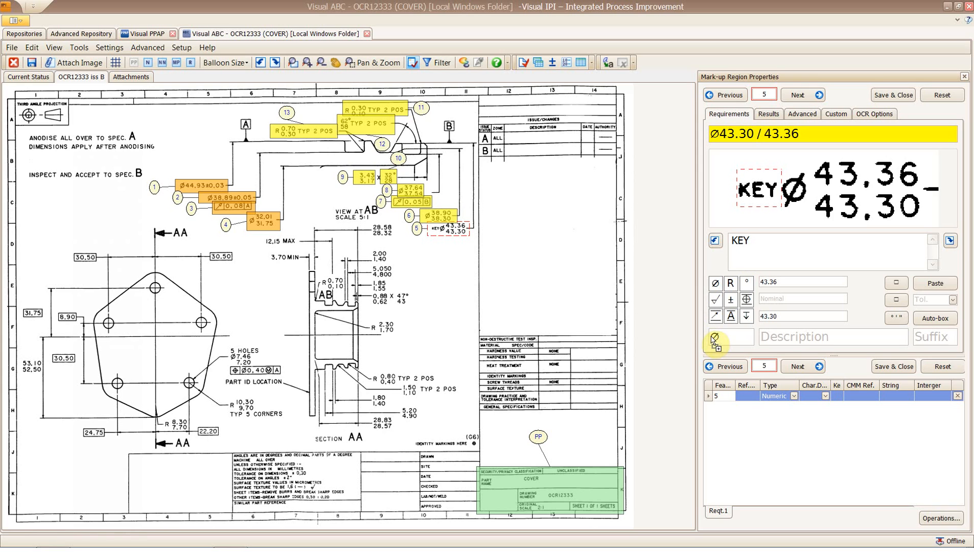
{"action": "left_click_drag", "start_coordinate": [714, 338], "coordinate": [715, 340]}
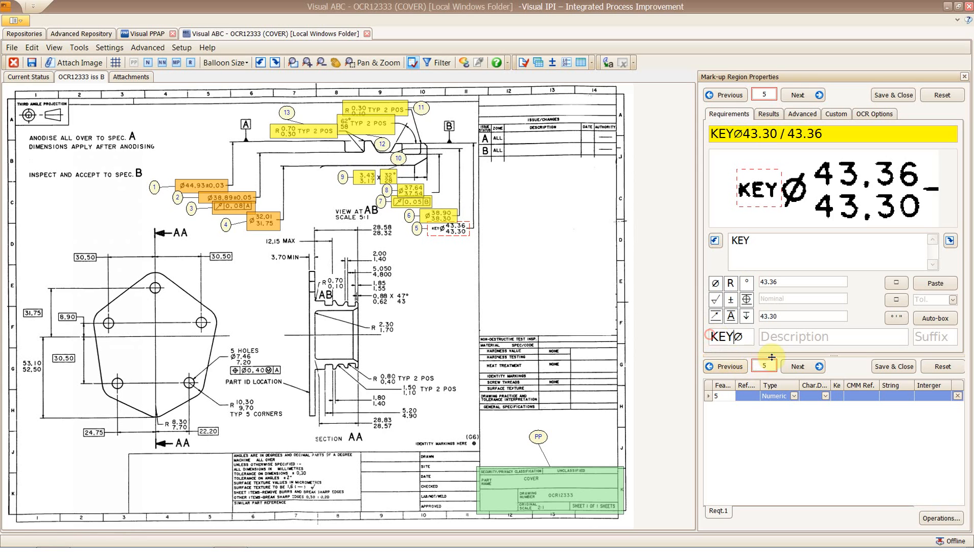
{"action": "left_click", "coordinate": [826, 396]}
{"action": "left_click", "coordinate": [817, 434]}
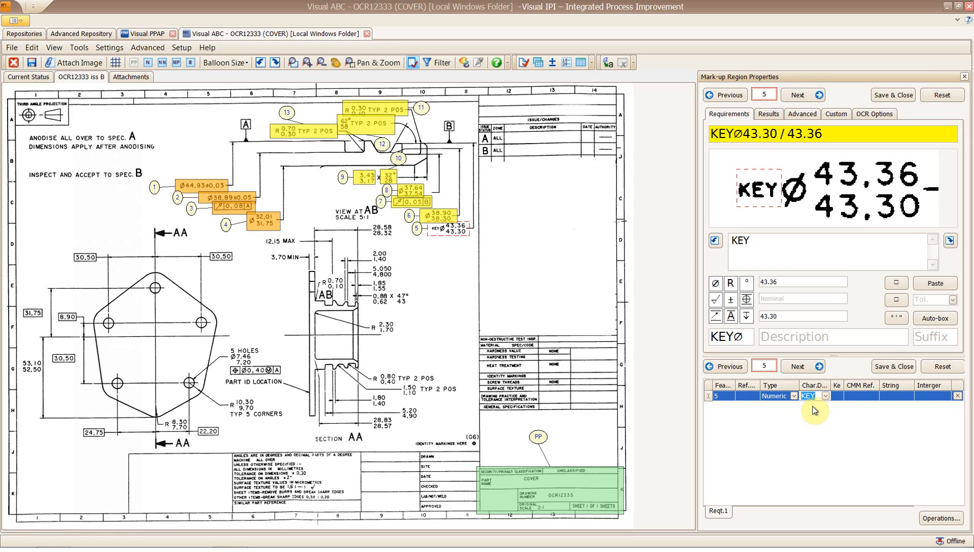
{"action": "left_click", "coordinate": [798, 366]}
Record requirement 6 as Ø38.30 / 38.90.
{"action": "left_click_drag", "start_coordinate": [779, 157], "coordinate": [888, 224]}
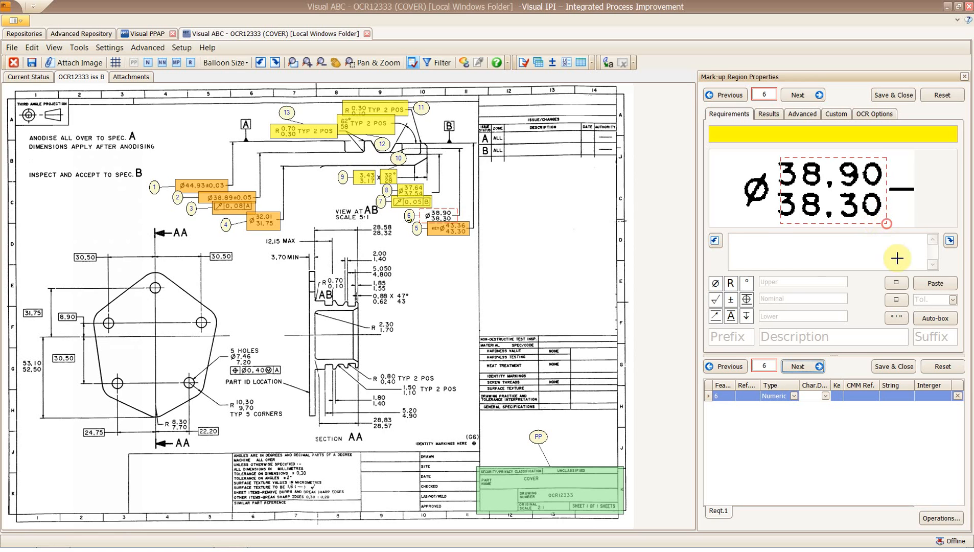
{"action": "left_click", "coordinate": [921, 286]}
{"action": "left_click_drag", "start_coordinate": [716, 283], "coordinate": [732, 333]}
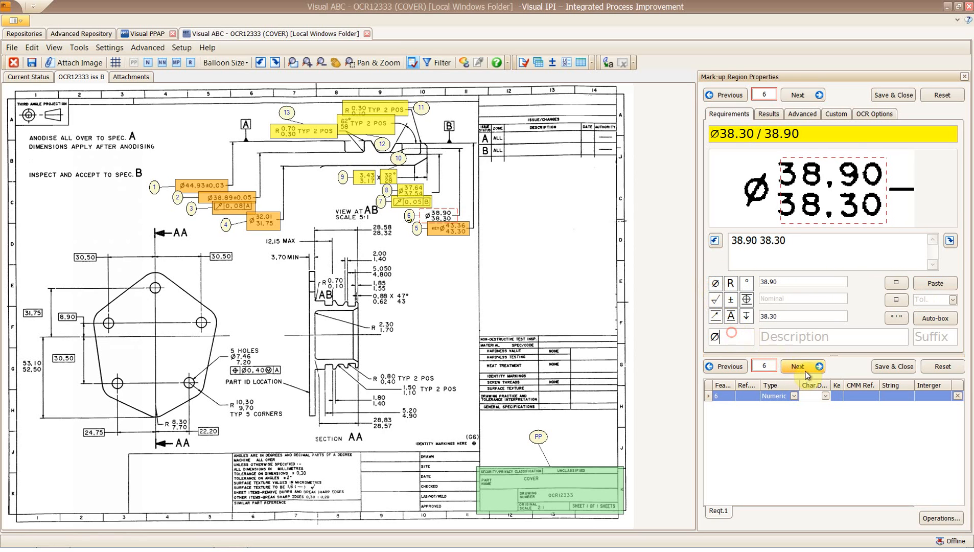
{"action": "left_click", "coordinate": [805, 374]}
Record requirement 7 as a runout of 0.05 to boxed datum B.
{"action": "left_click_drag", "start_coordinate": [798, 174], "coordinate": [898, 206]}
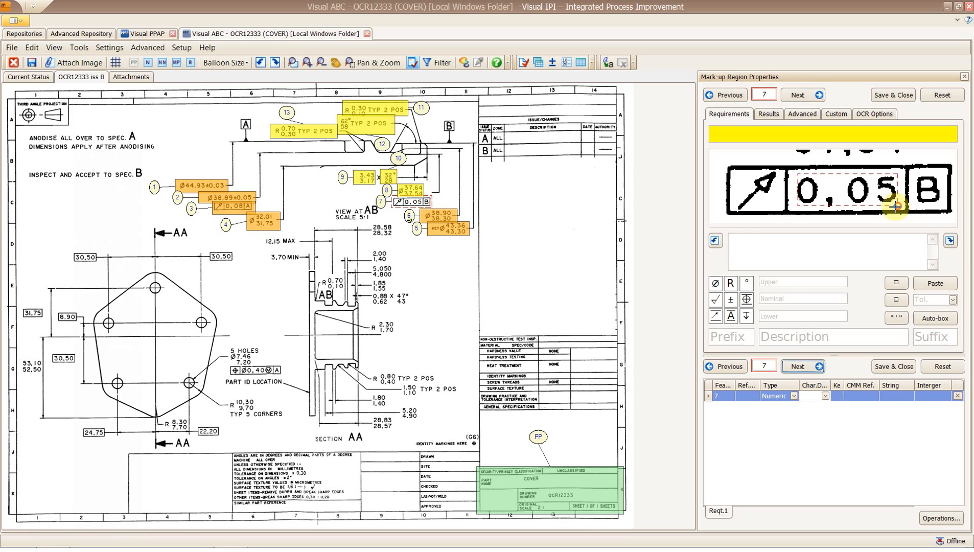
{"action": "left_click_drag", "start_coordinate": [780, 247], "coordinate": [796, 278]}
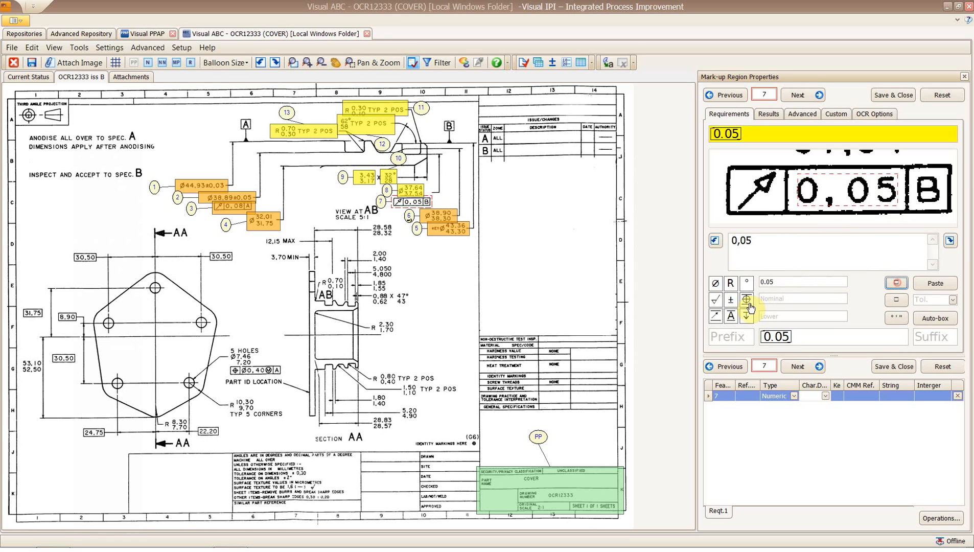
{"action": "left_click_drag", "start_coordinate": [716, 314], "coordinate": [731, 337]}
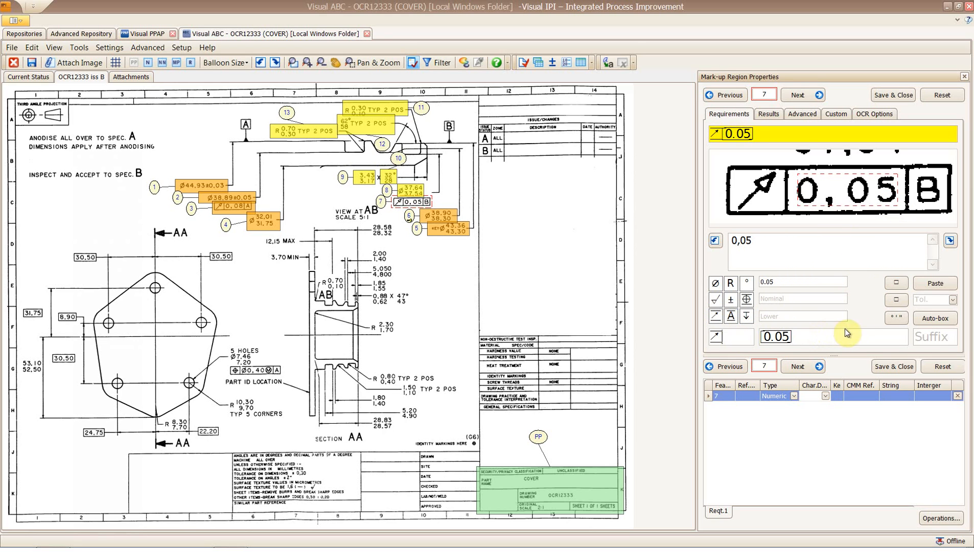
{"action": "left_click", "coordinate": [931, 336]}
{"action": "left_click", "coordinate": [766, 187]}
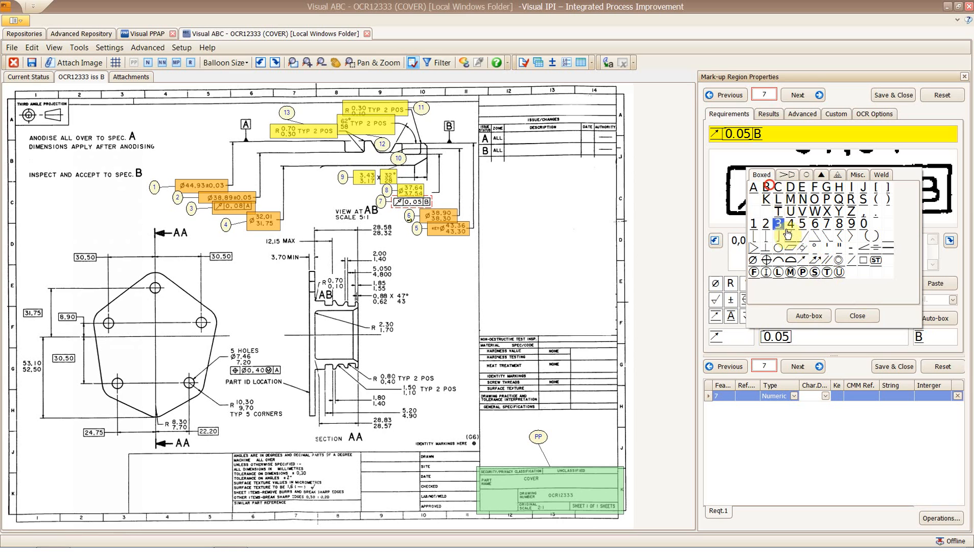
{"action": "left_click", "coordinate": [809, 315]}
{"action": "left_click", "coordinate": [801, 366]}
Record requirement 8 as Ø37.54 / 37.64 and requirement 9 as 3.17 / 3.43.
{"action": "left_click_drag", "start_coordinate": [749, 157], "coordinate": [861, 243]}
{"action": "left_click", "coordinate": [925, 283]}
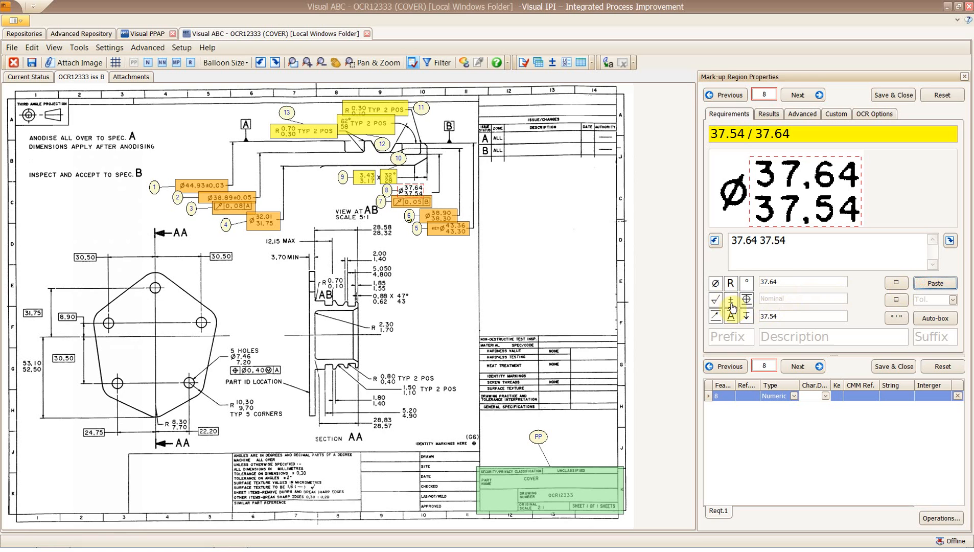
{"action": "left_click", "coordinate": [715, 283]}
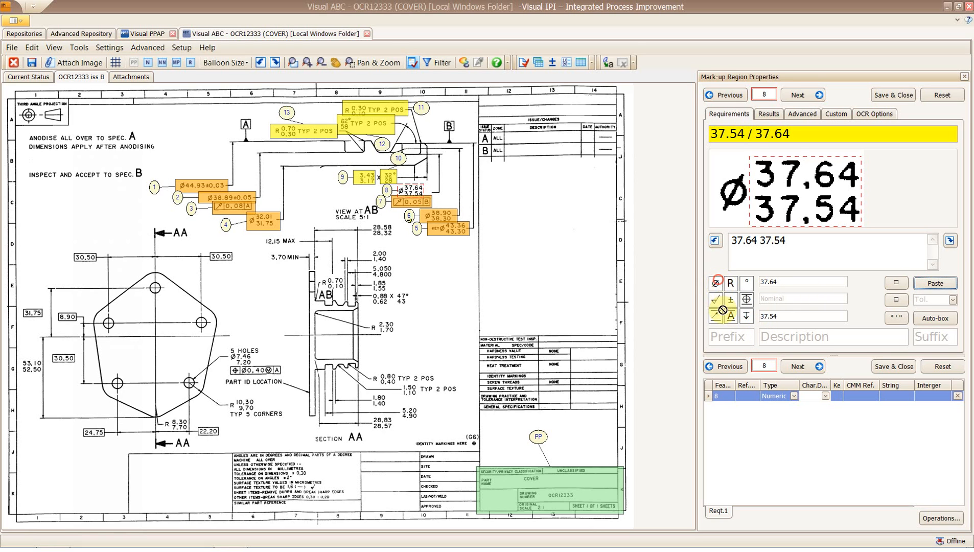
{"action": "left_click", "coordinate": [798, 366]}
{"action": "left_click_drag", "start_coordinate": [743, 164], "coordinate": [827, 226]}
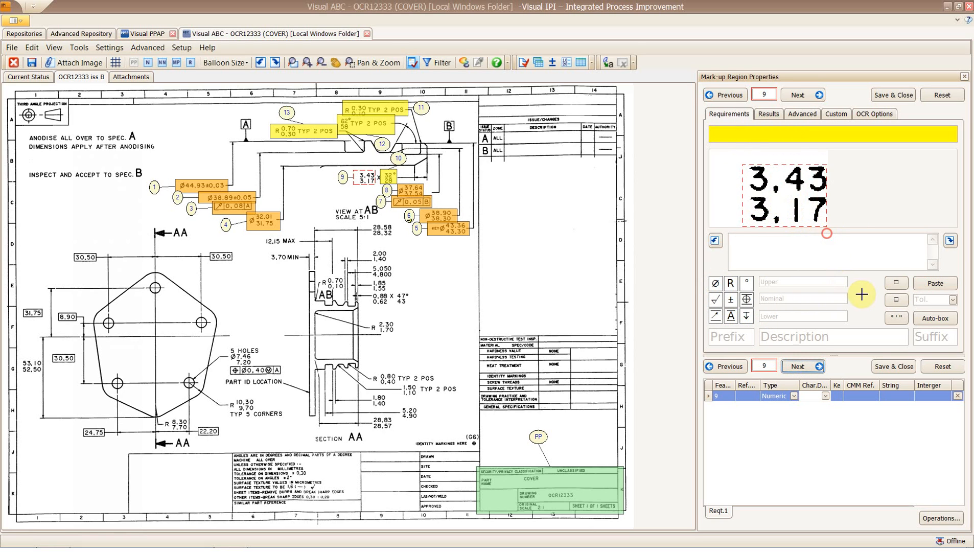
{"action": "left_click", "coordinate": [925, 284]}
{"action": "left_click", "coordinate": [894, 366]}
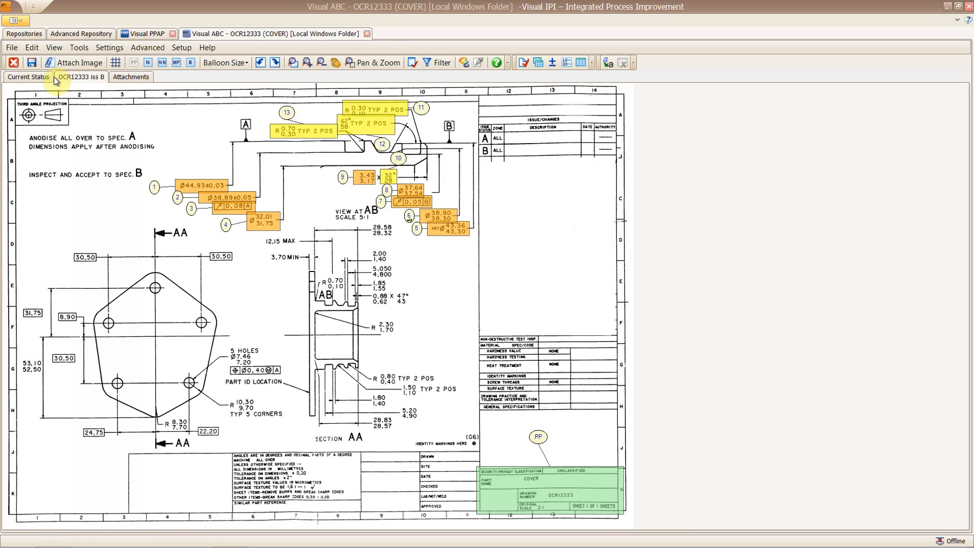
Save the ballooned part, then toggle the balloon colour fills off and back on.
{"action": "left_click", "coordinate": [32, 62]}
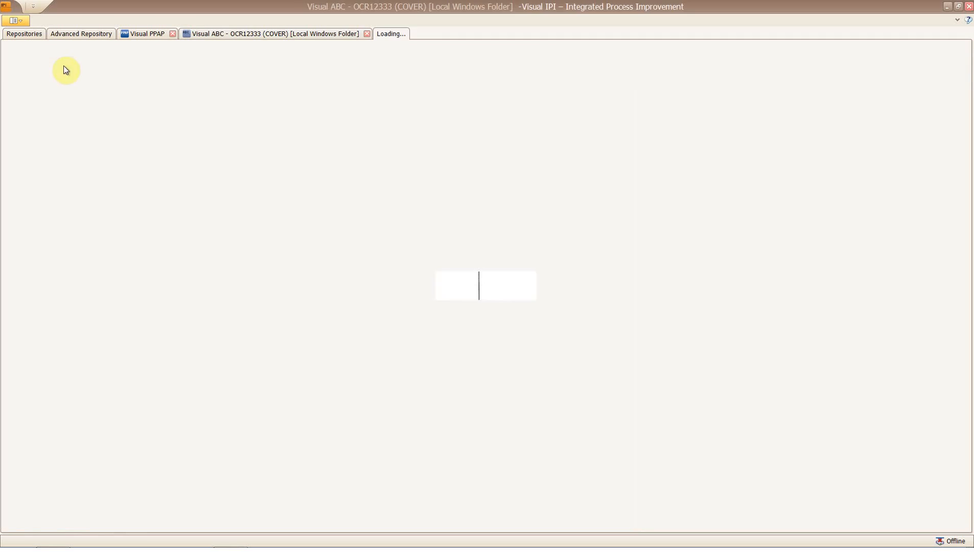
{"action": "left_click", "coordinate": [464, 63]}
{"action": "left_click", "coordinate": [464, 63]}
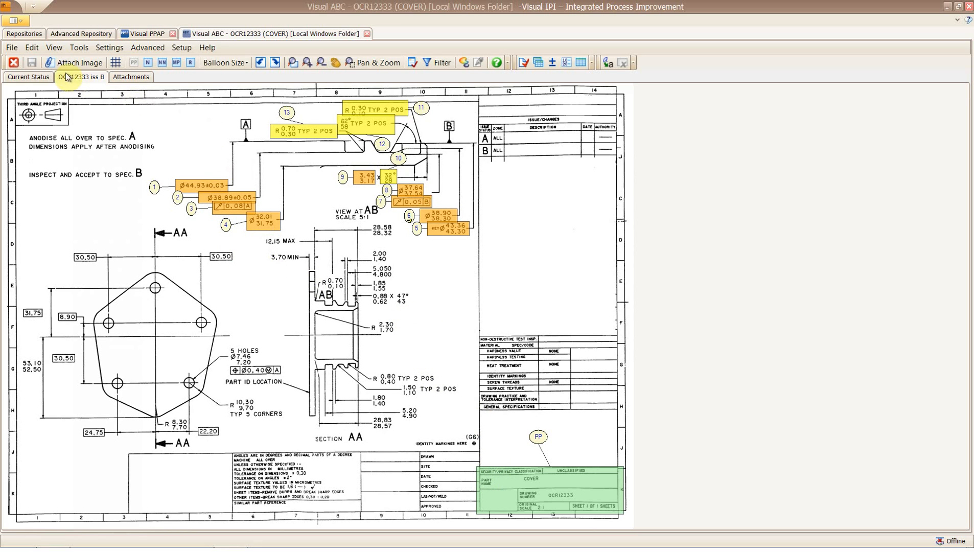
Review the Dimensional Results preview listing requirements 1–9, then return to the ballooned drawing.
{"action": "left_click", "coordinate": [12, 48]}
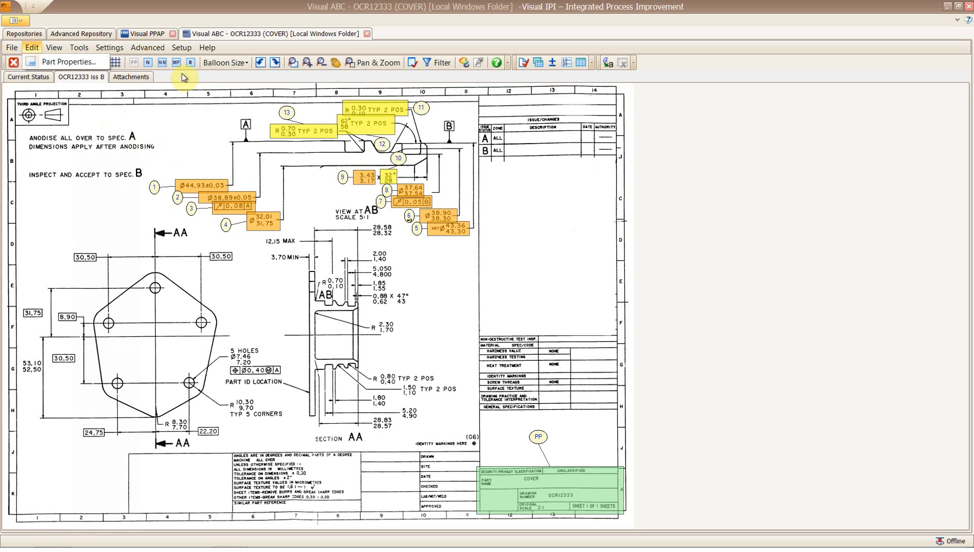
{"action": "left_click", "coordinate": [150, 35]}
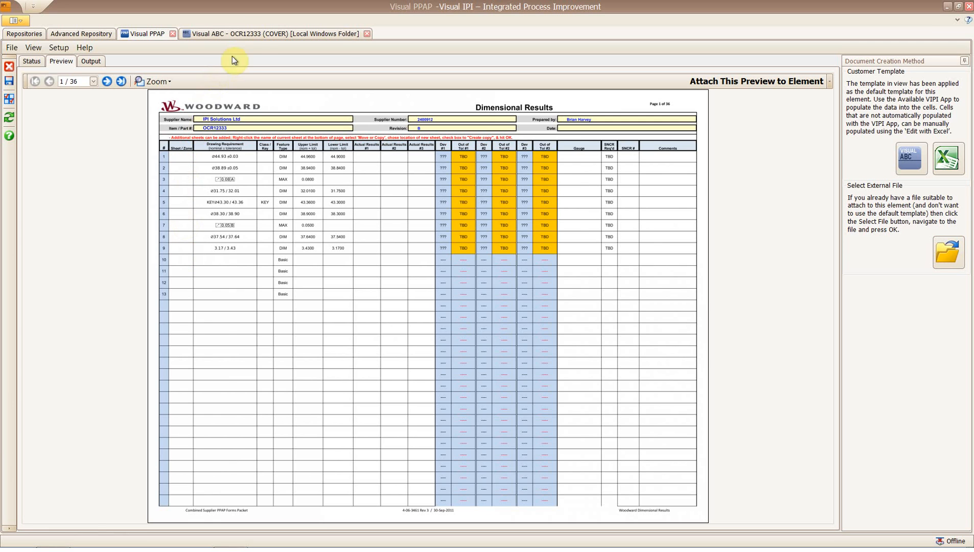
{"action": "left_click", "coordinate": [261, 33]}
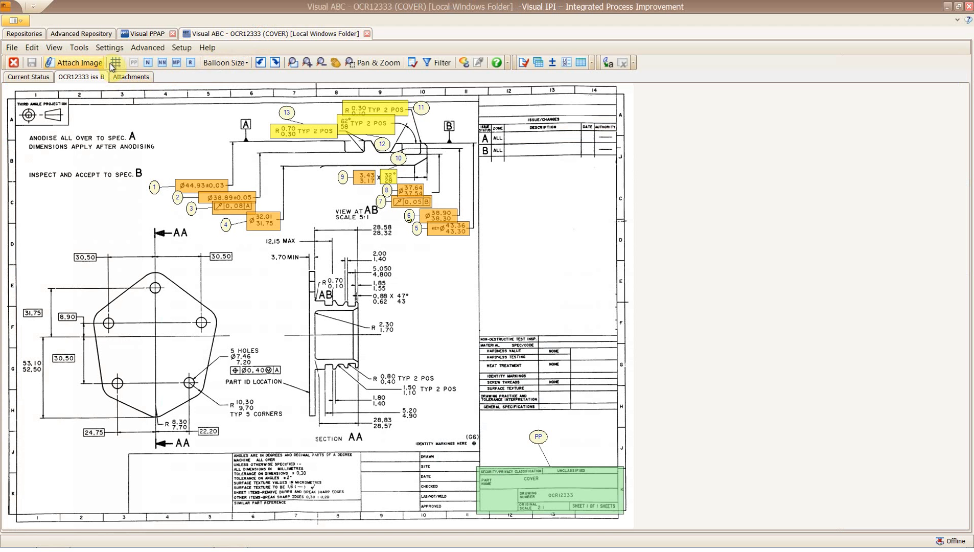
Align the first and last column and row grid boundaries with the drawing frame edges.
{"action": "left_click_drag", "start_coordinate": [212, 149], "coordinate": [58, 123]}
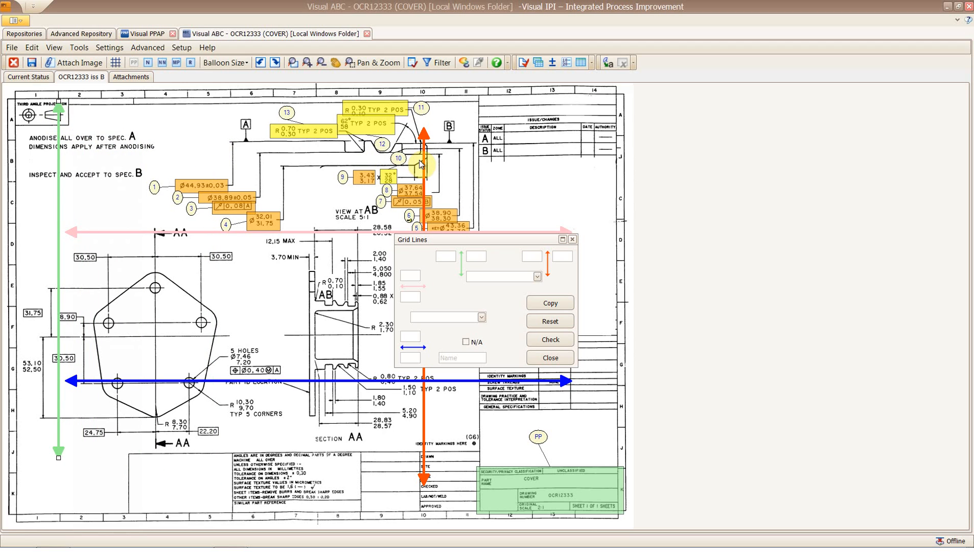
{"action": "left_click_drag", "start_coordinate": [424, 160], "coordinate": [574, 131]}
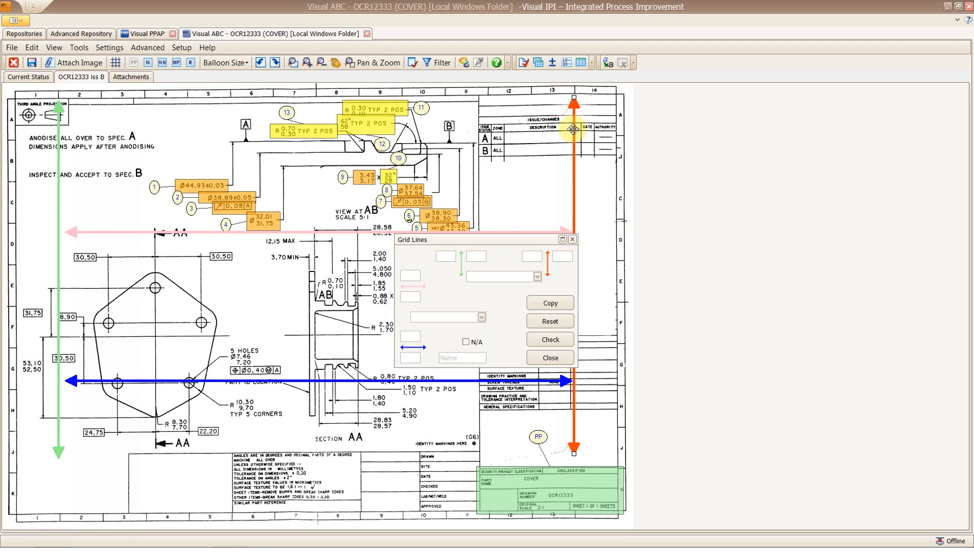
{"action": "left_click_drag", "start_coordinate": [182, 232], "coordinate": [132, 139]}
{"action": "left_click_drag", "start_coordinate": [158, 379], "coordinate": [116, 470]}
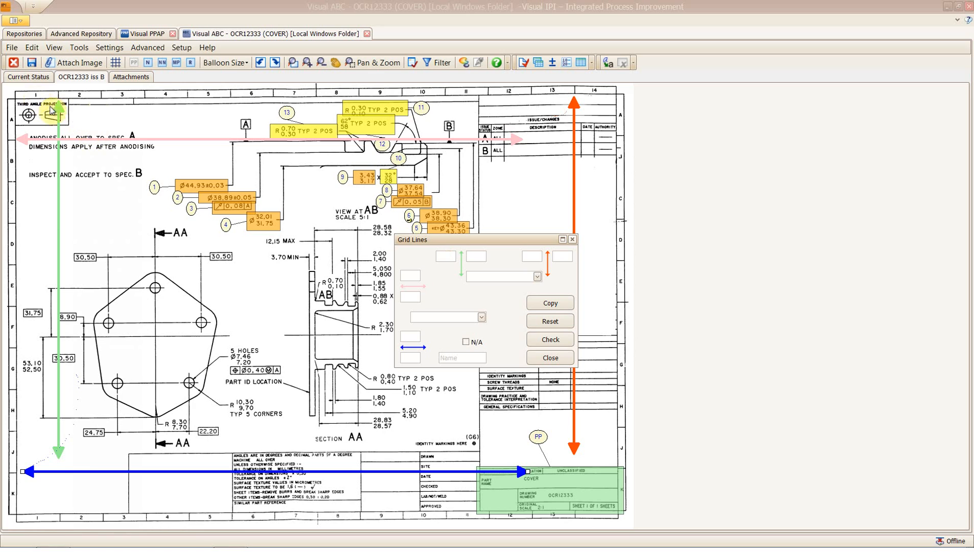
Number the columns 1 to 14 and letter the rows A to K skipping I, then verify.
{"action": "left_click", "coordinate": [445, 256]}
{"action": "type", "text": "1"}
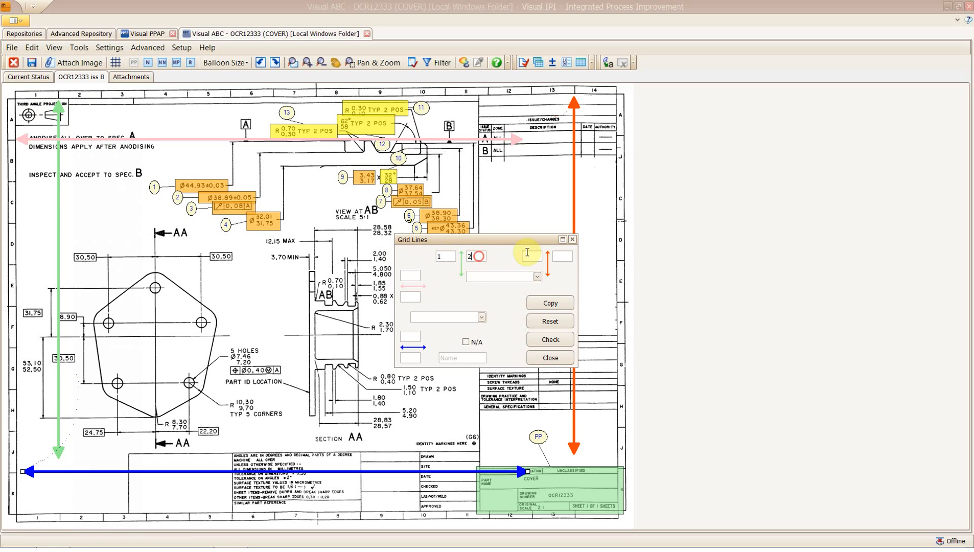
{"action": "left_click", "coordinate": [561, 256]}
{"action": "type", "text": "14"}
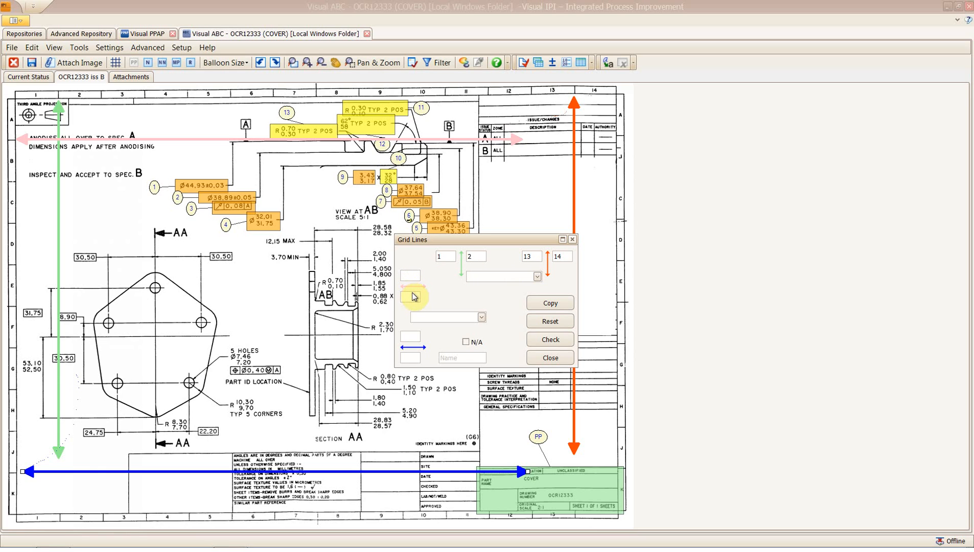
{"action": "type", "text": "B"}
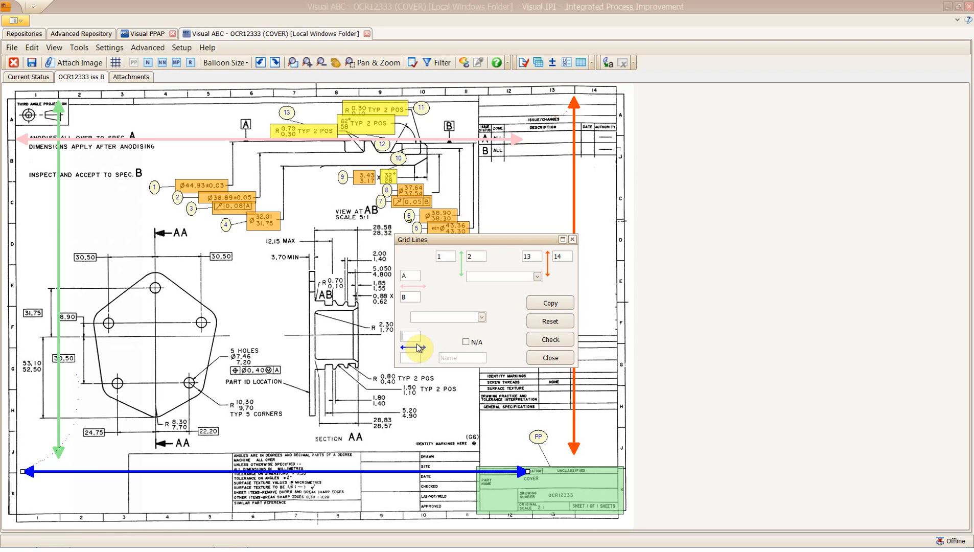
{"action": "type", "text": "K"}
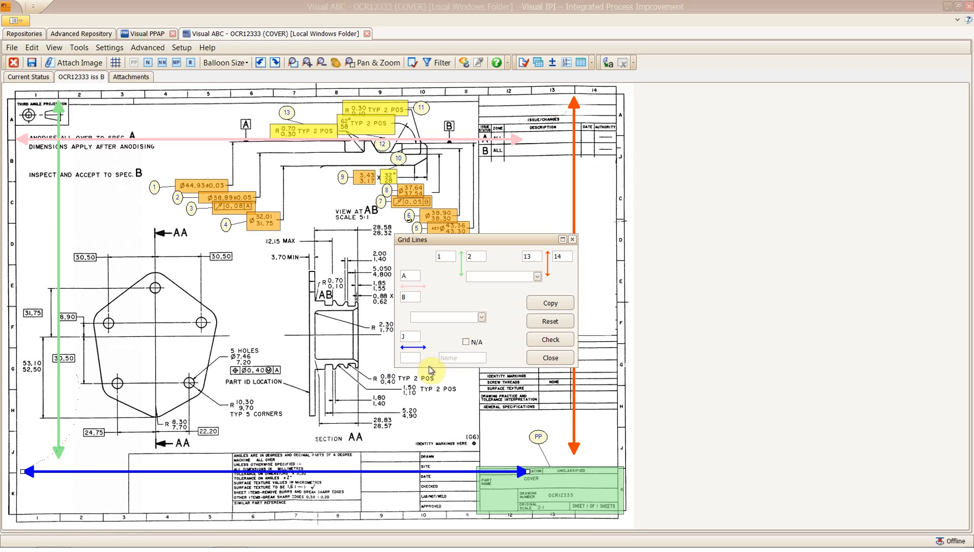
{"action": "left_click", "coordinate": [550, 339]}
{"action": "left_click", "coordinate": [476, 318]}
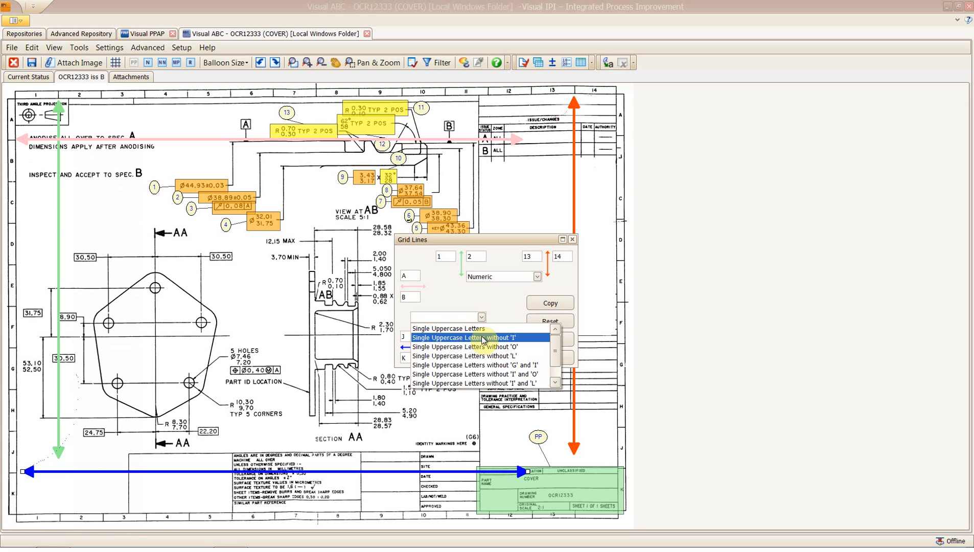
{"action": "left_click", "coordinate": [483, 338]}
{"action": "left_click", "coordinate": [550, 357]}
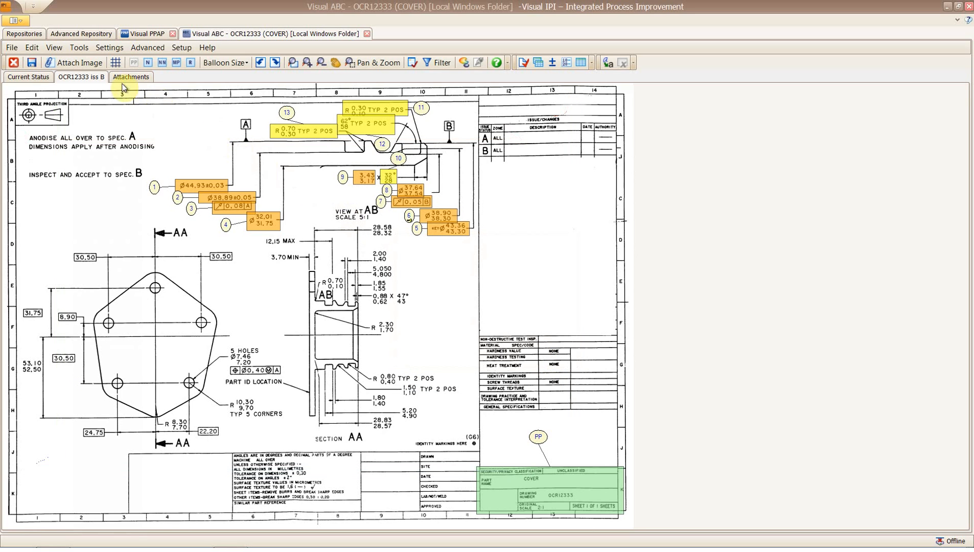
Save the part with its grid zones and view the updated Dimensional Results sheet.
{"action": "left_click", "coordinate": [31, 61]}
{"action": "left_click", "coordinate": [147, 36]}
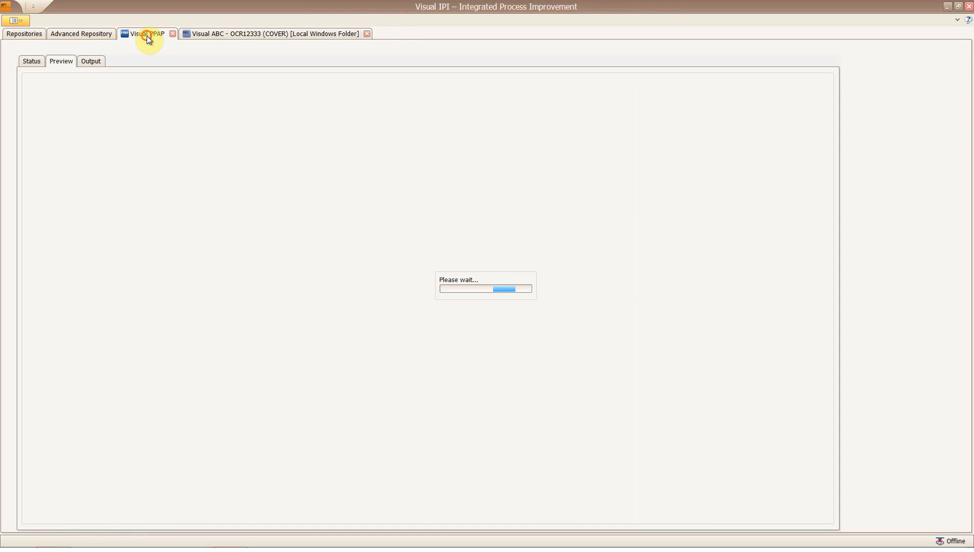